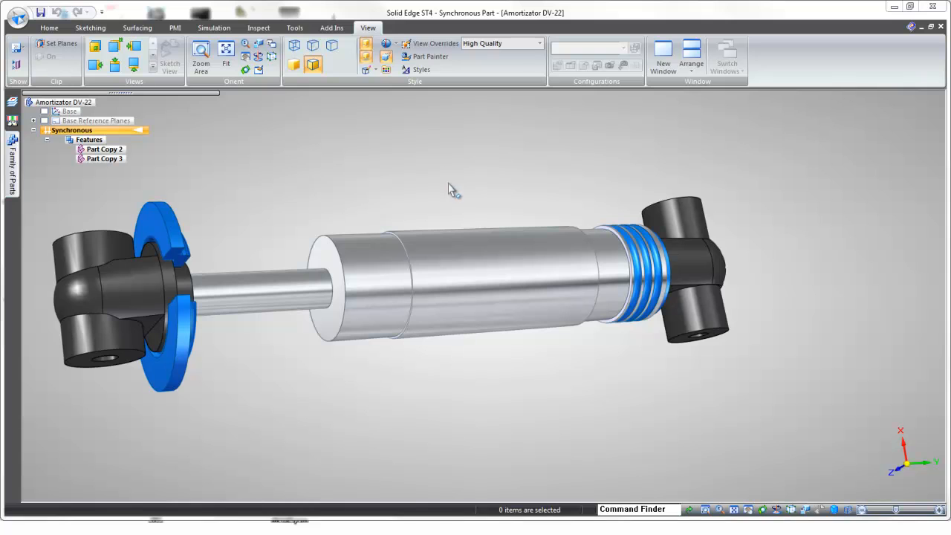
Step: Start a new face style based on Aluminum and load Hot-Surface-Warning.bmp from the Desktop as its texture
left_click(296, 28)
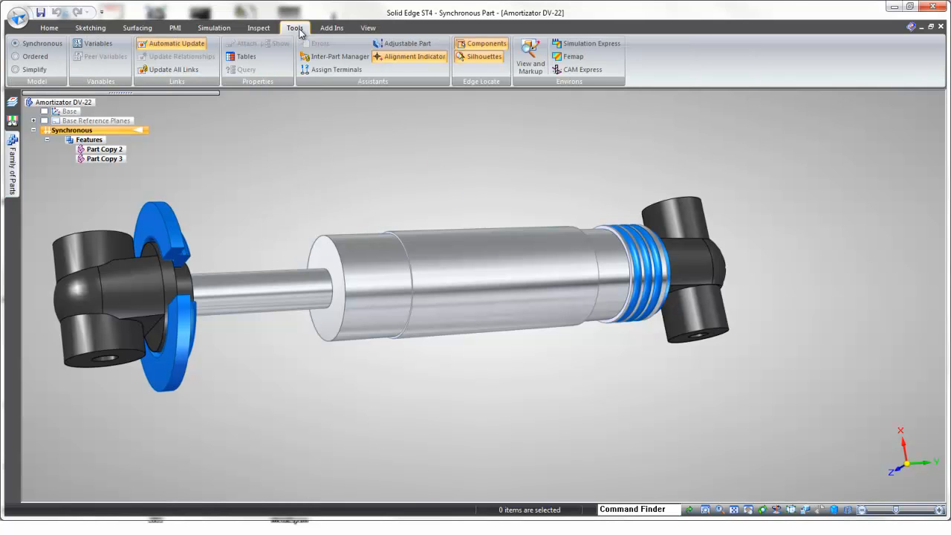
left_click(368, 28)
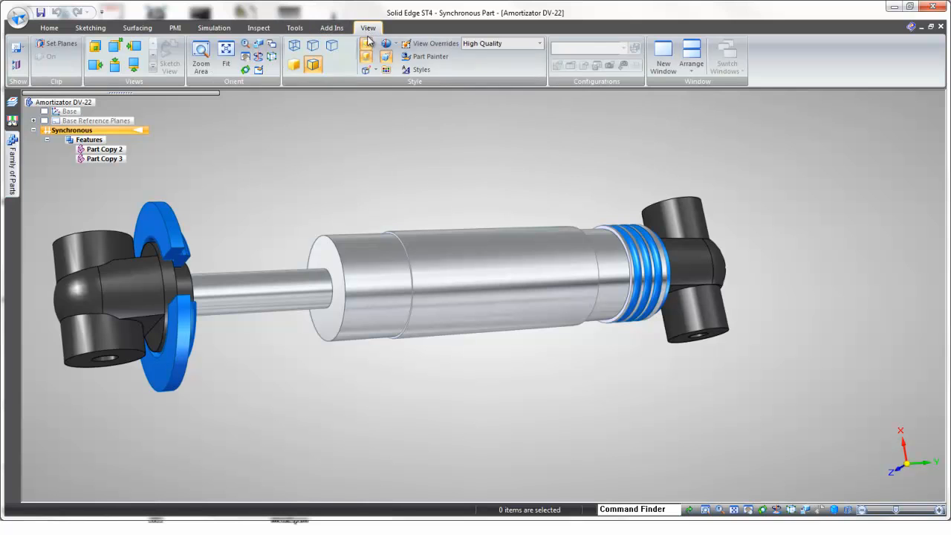
left_click(421, 70)
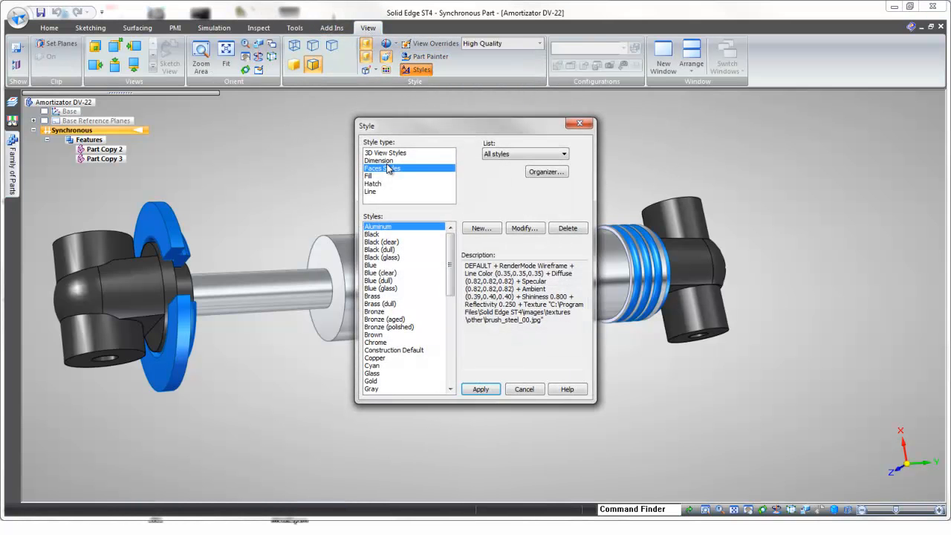
left_click(491, 228)
left_click(464, 177)
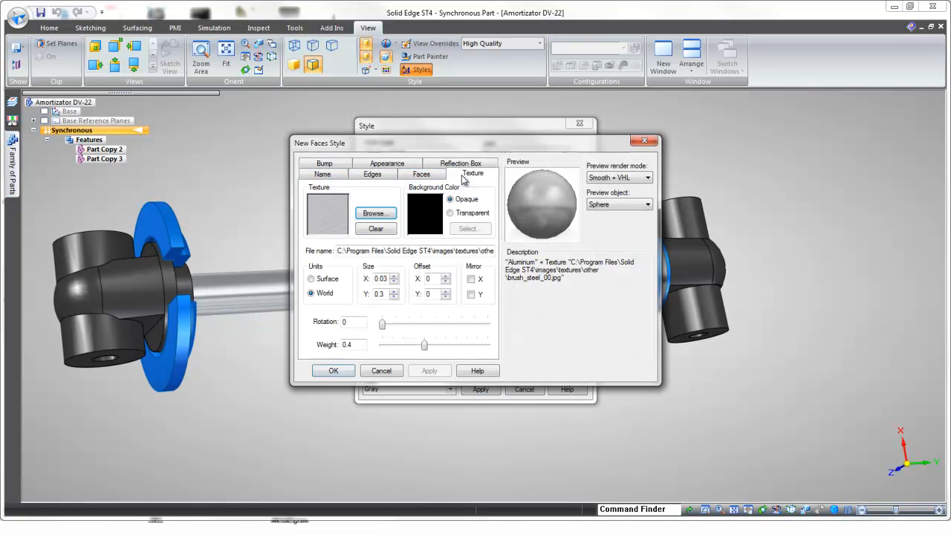
left_click(376, 213)
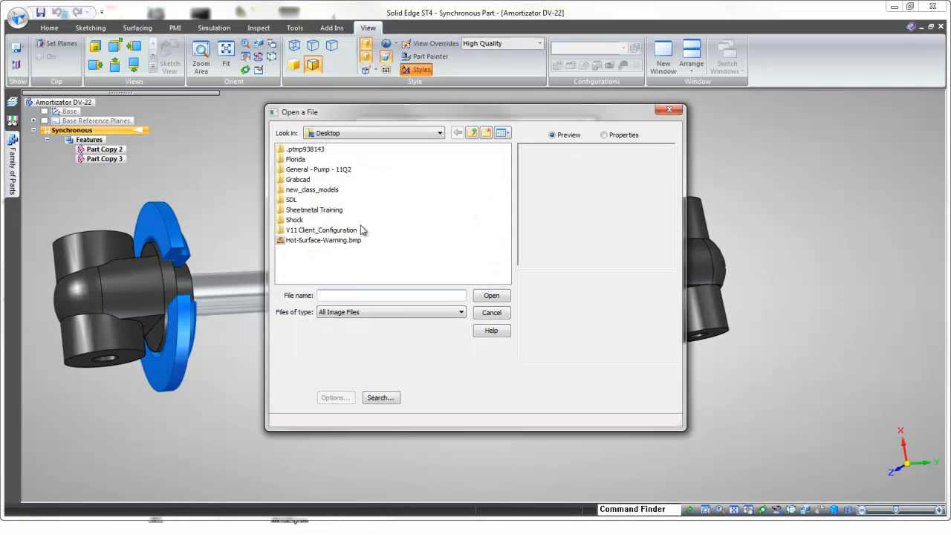
left_click(342, 241)
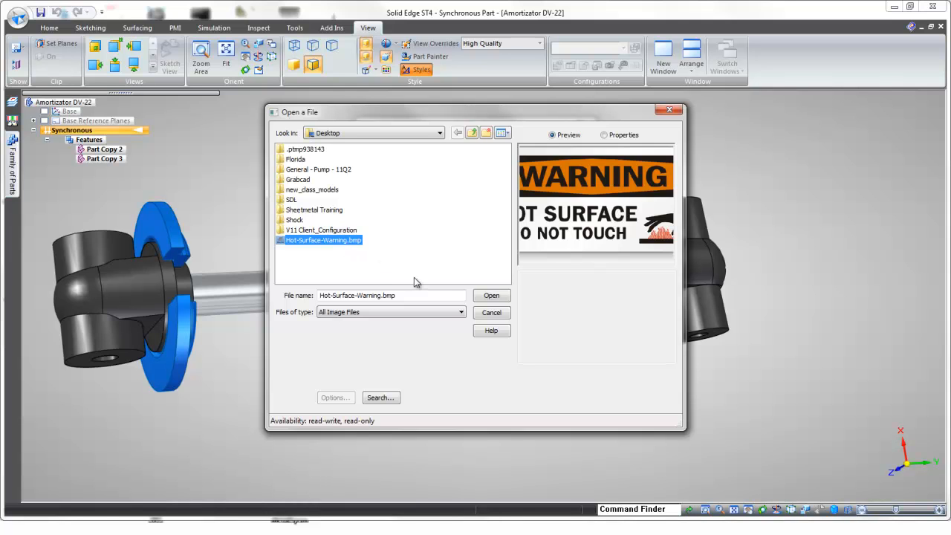
left_click(491, 296)
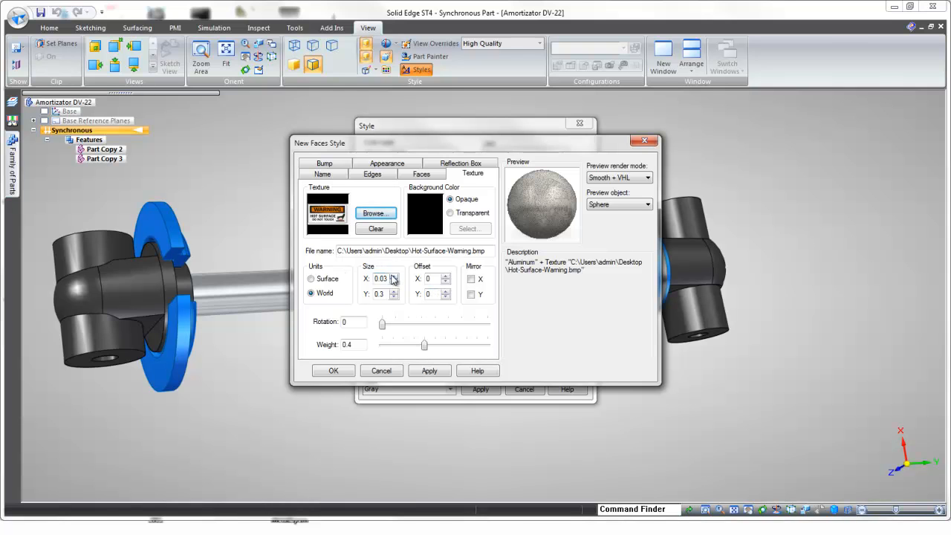
Step: Set the texture's units to Surface with a scale of 1 in both X and Y
type("1")
left_click(312, 279)
type("1")
key("Tab")
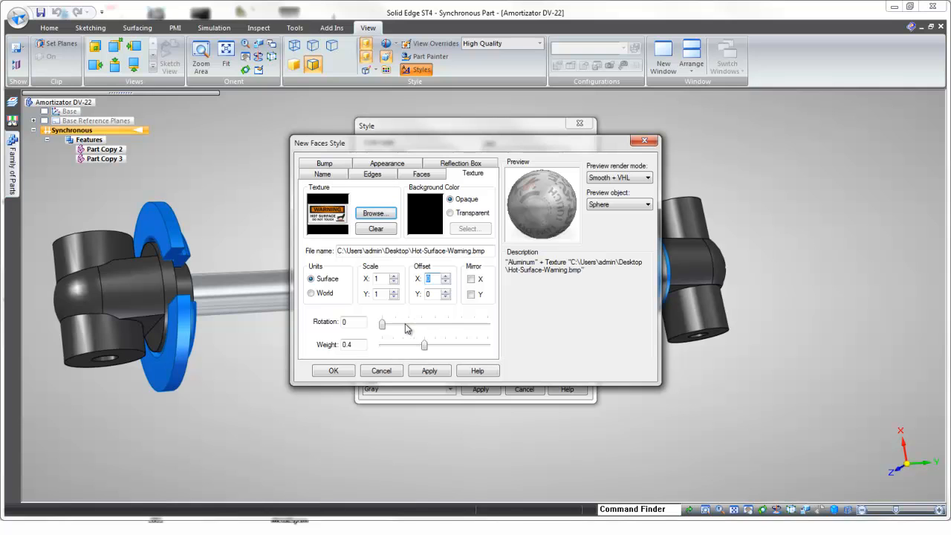
Step: Lower the face style's reflectivity to about 0.006 and change the preview object to a cube
left_click(421, 175)
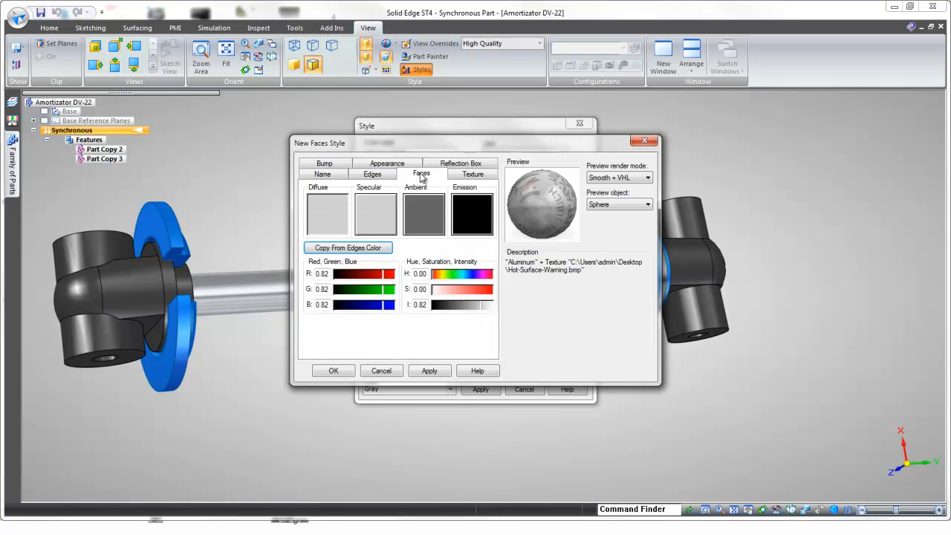
left_click(373, 175)
left_click(331, 175)
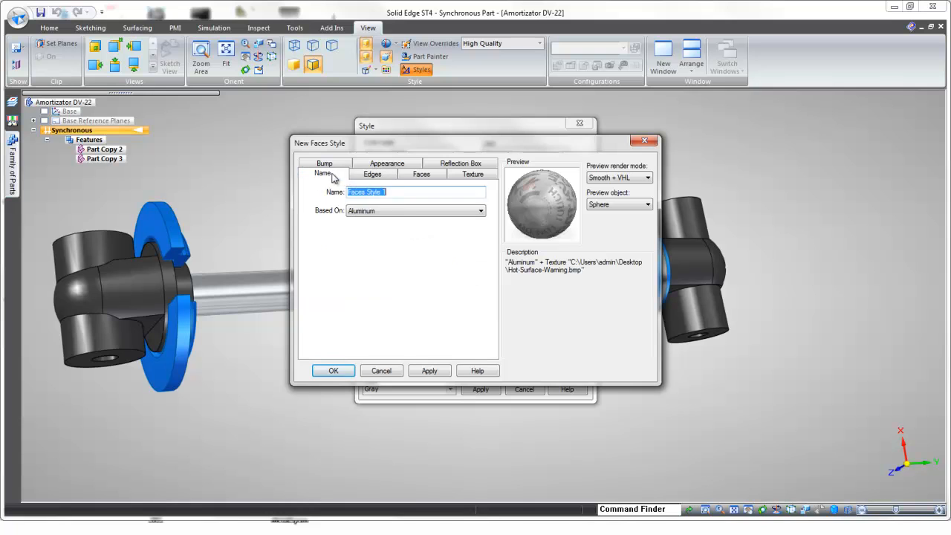
left_click(382, 166)
left_click_drag(407, 217, 376, 216)
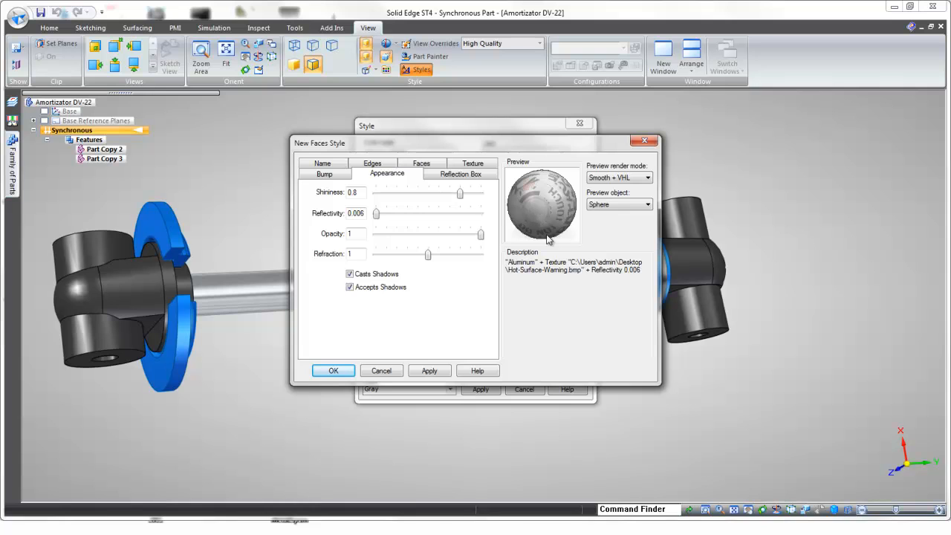
left_click(611, 205)
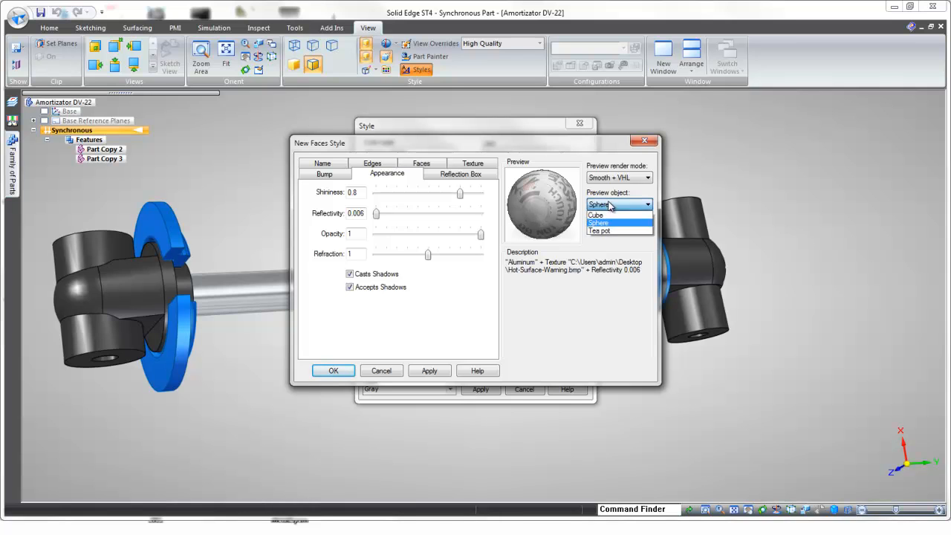
left_click(602, 221)
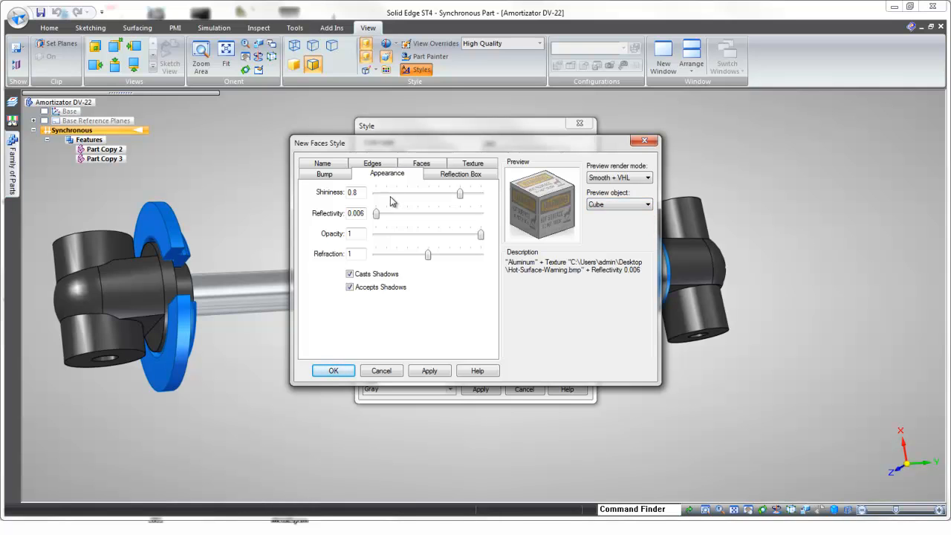
Step: Set the face style's reflectivity to 0, shininess to 1 and refraction to 2
left_click_drag(378, 215, 350, 216)
left_click_drag(461, 195, 484, 193)
left_click_drag(429, 258, 491, 244)
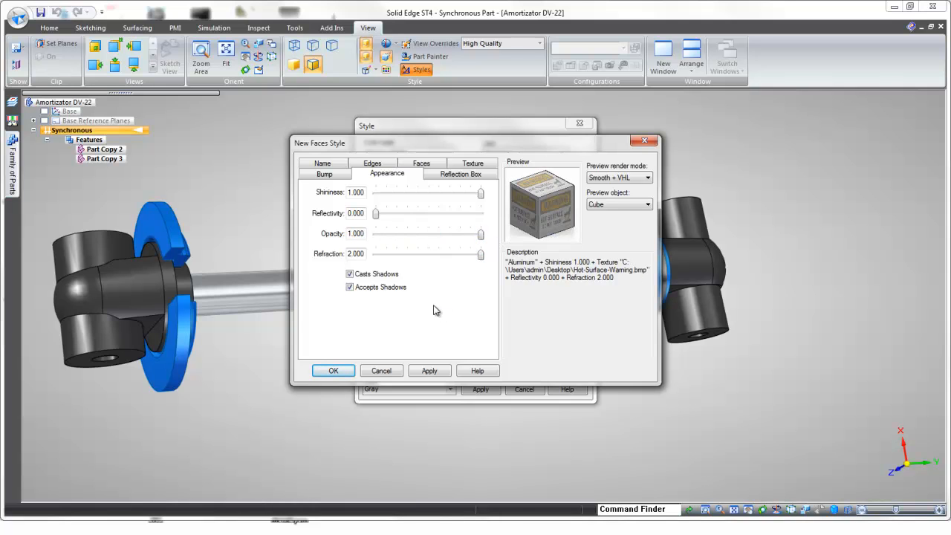
Step: Name the new face style Decal, save it and apply it in the style list
left_click(329, 174)
left_click(324, 163)
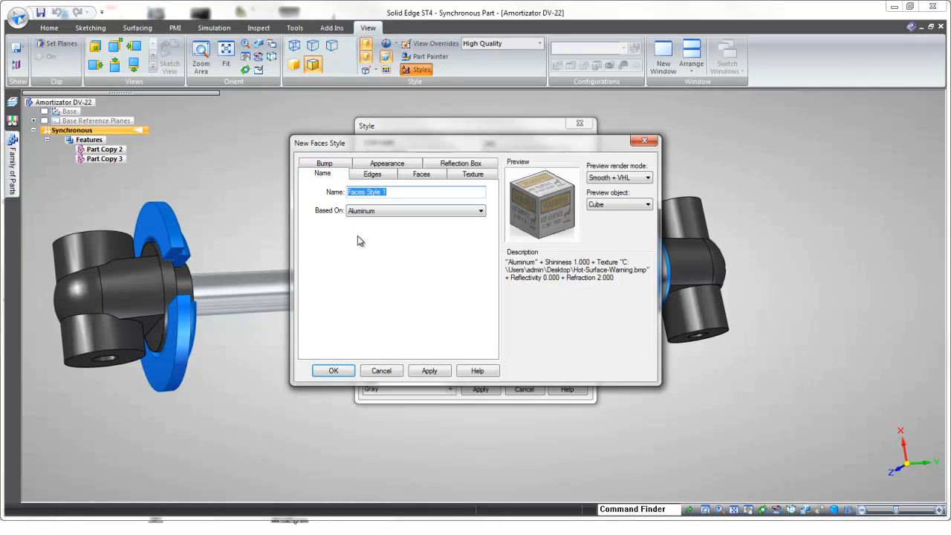
type("Decal")
left_click(431, 371)
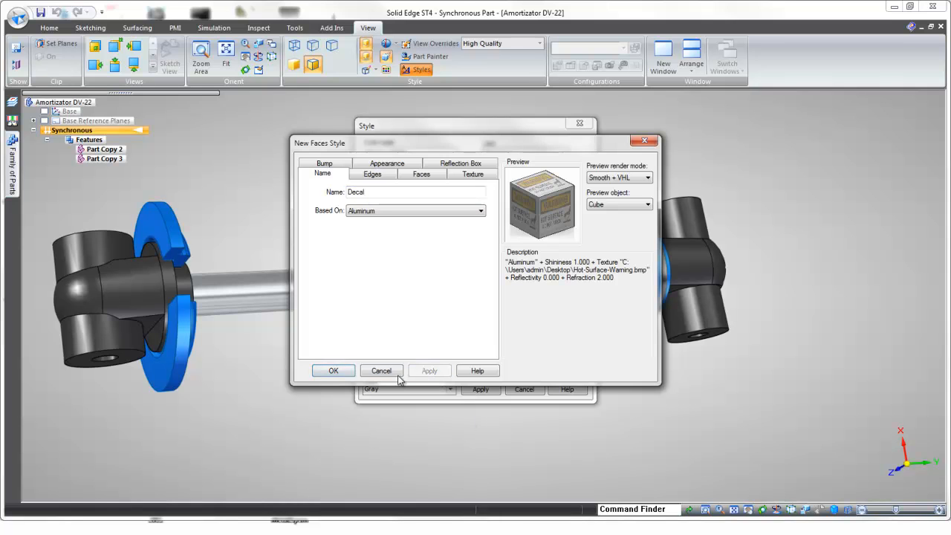
left_click(334, 371)
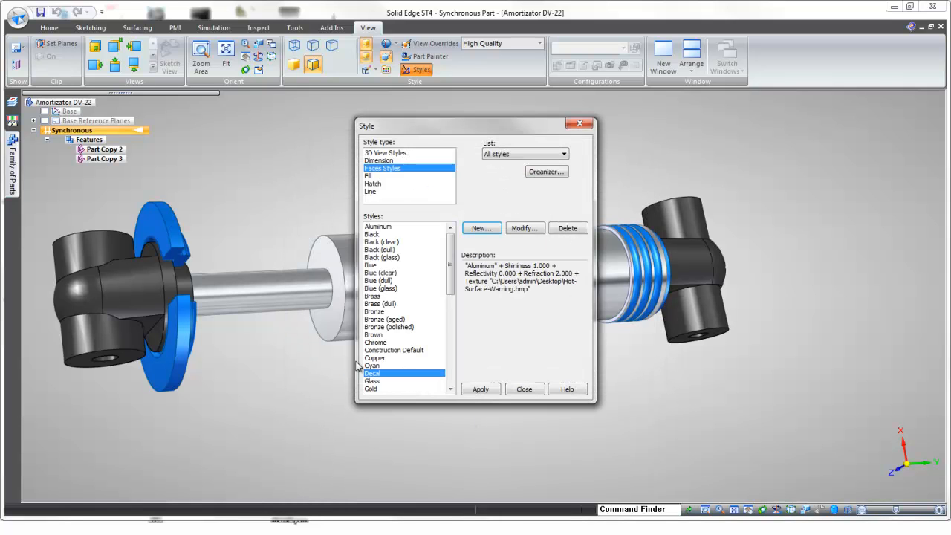
left_click(480, 389)
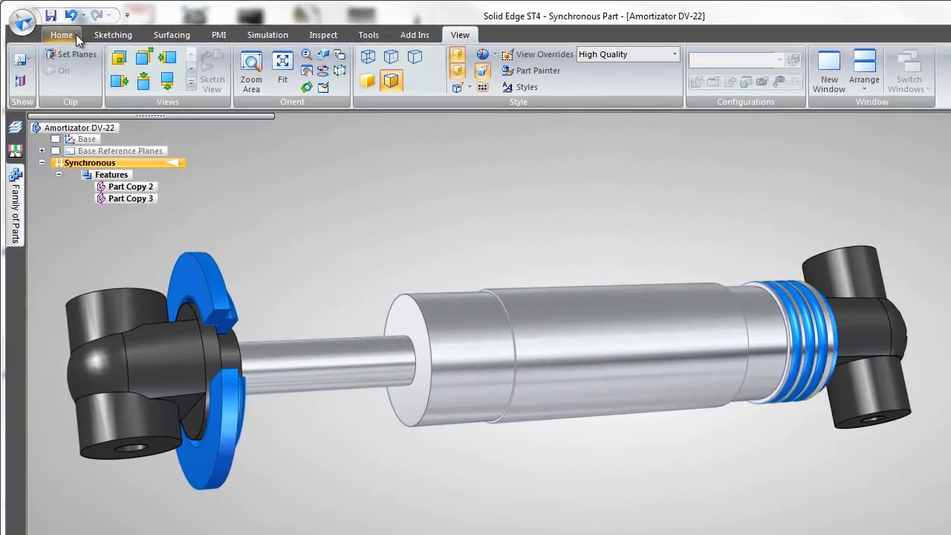
Step: Create a reference plane tangent to the large middle cylinder of the shock body at an angle of 180°
left_click(58, 27)
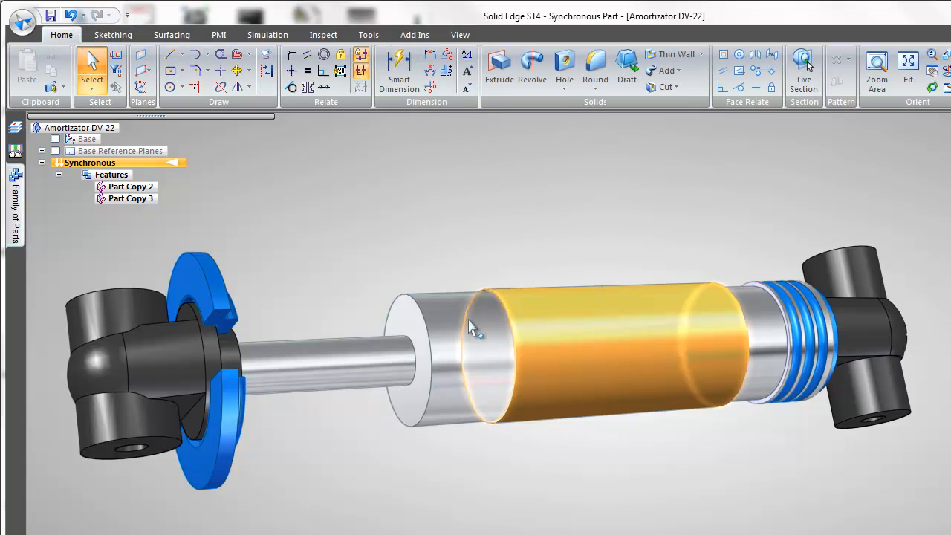
left_click(140, 55)
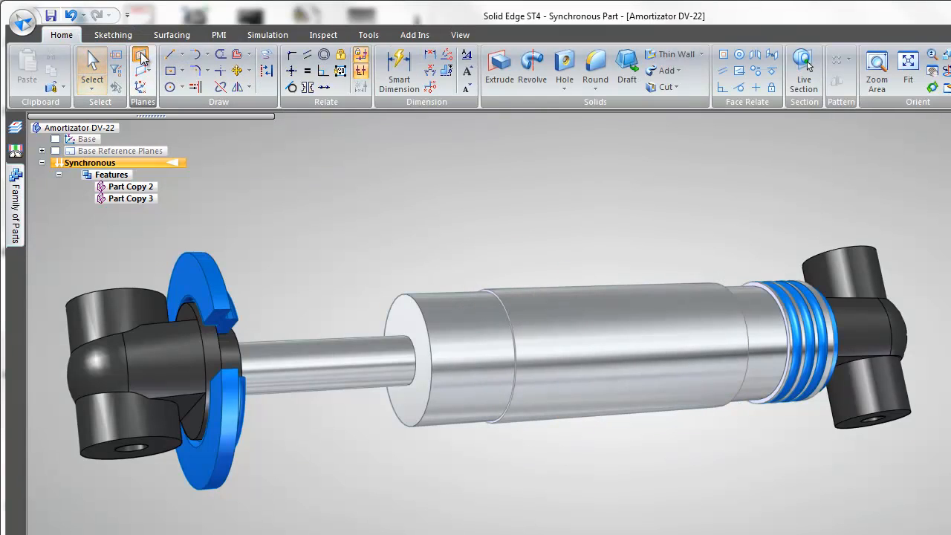
left_click(144, 71)
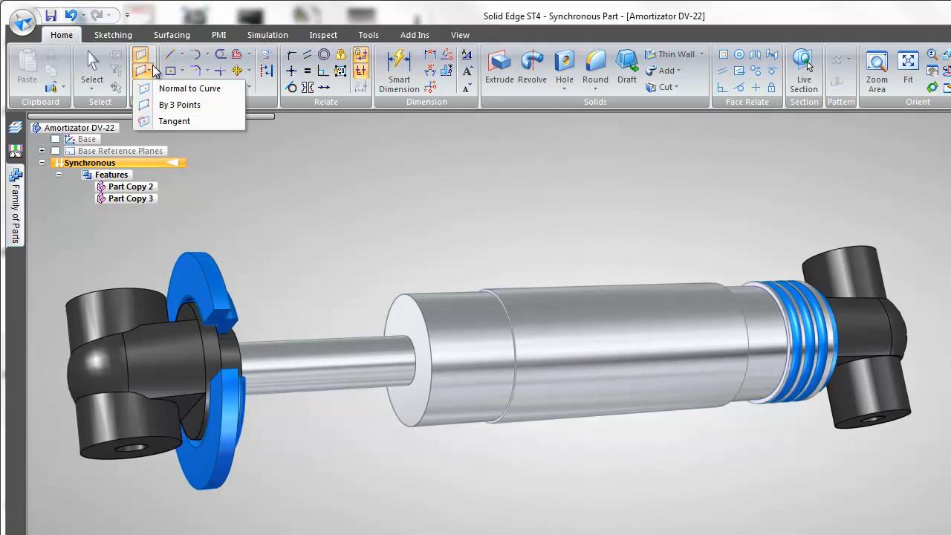
left_click(161, 105)
left_click(590, 355)
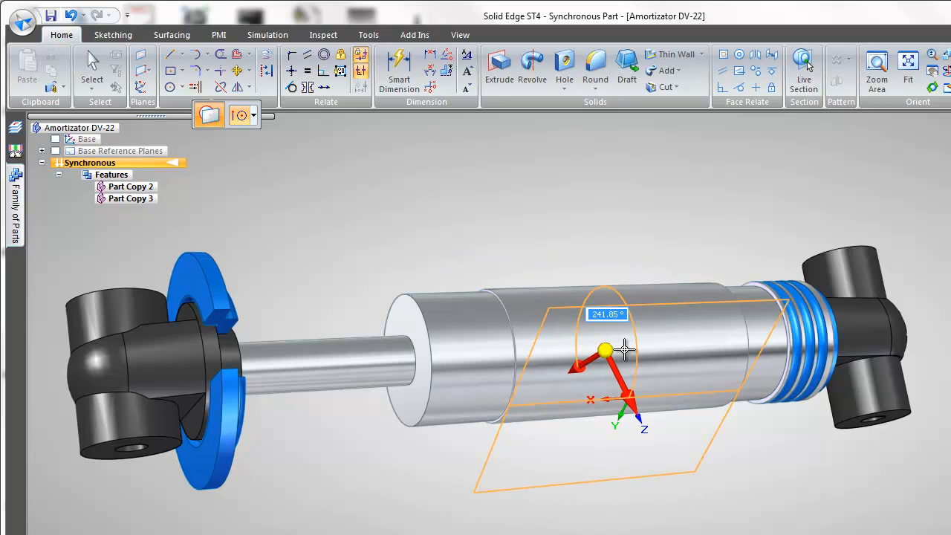
type("180")
key("Return")
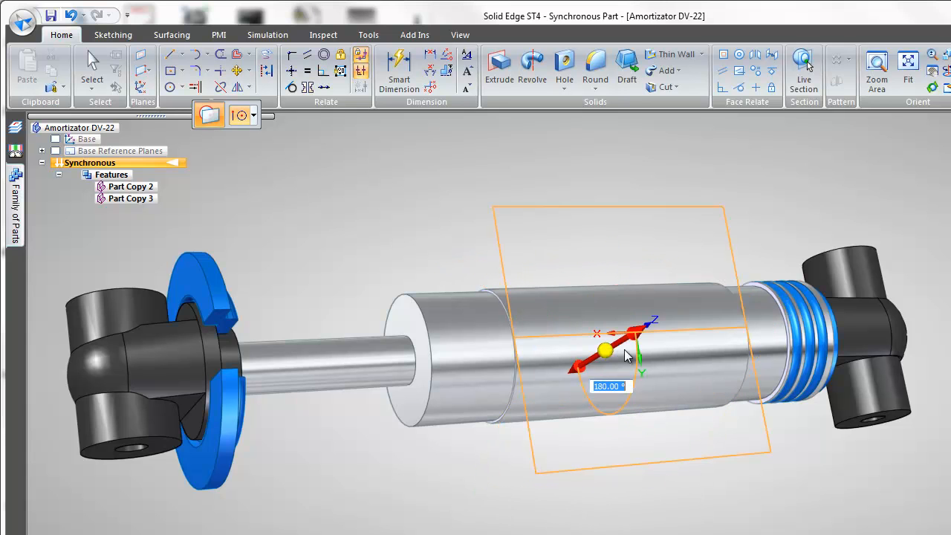
left_click(624, 349)
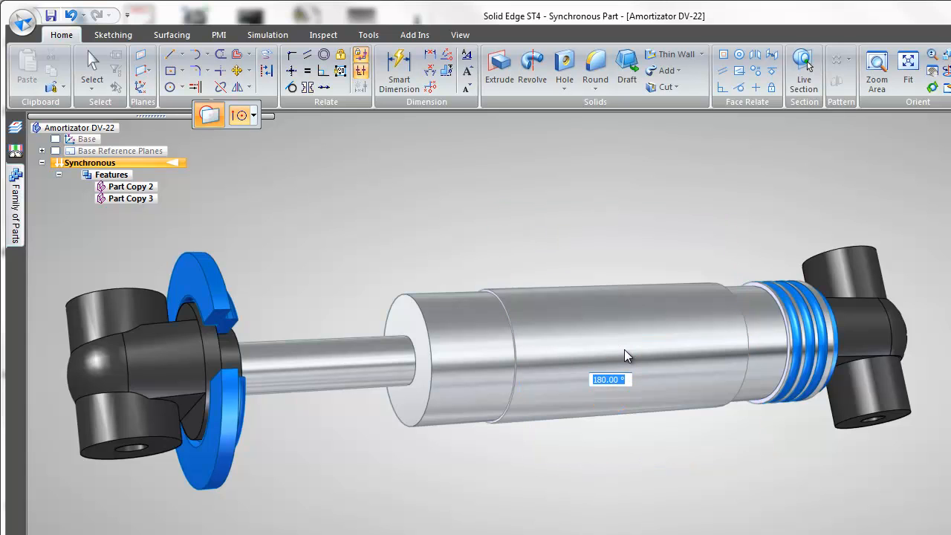
Step: Sketch a rectangle by center on the tangent plane, centered on the middle cylinder's axis line
left_click(170, 71)
left_click(603, 220)
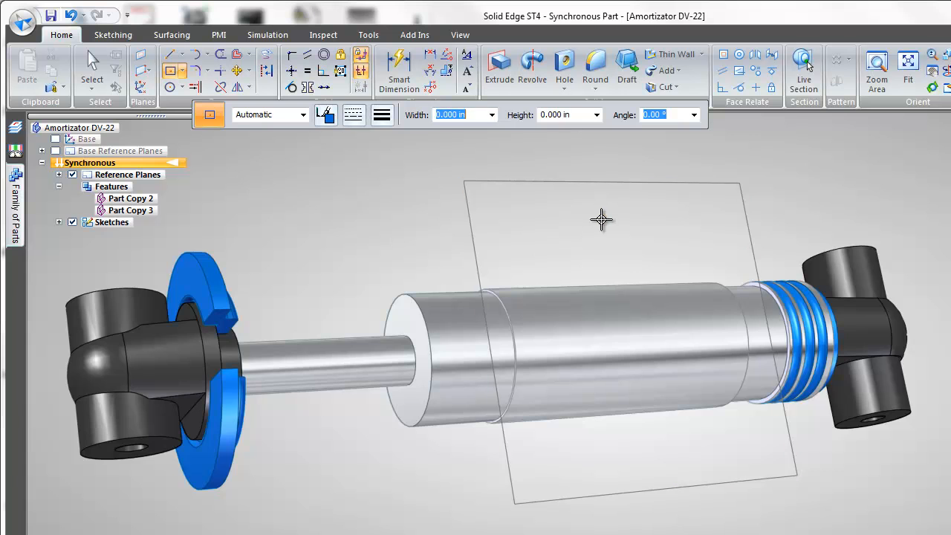
key("ctrl+h")
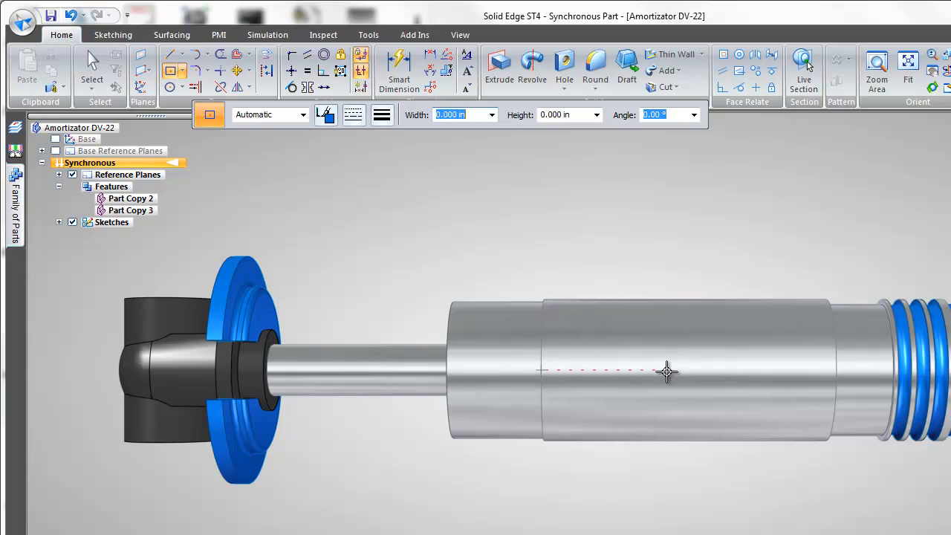
left_click(690, 371)
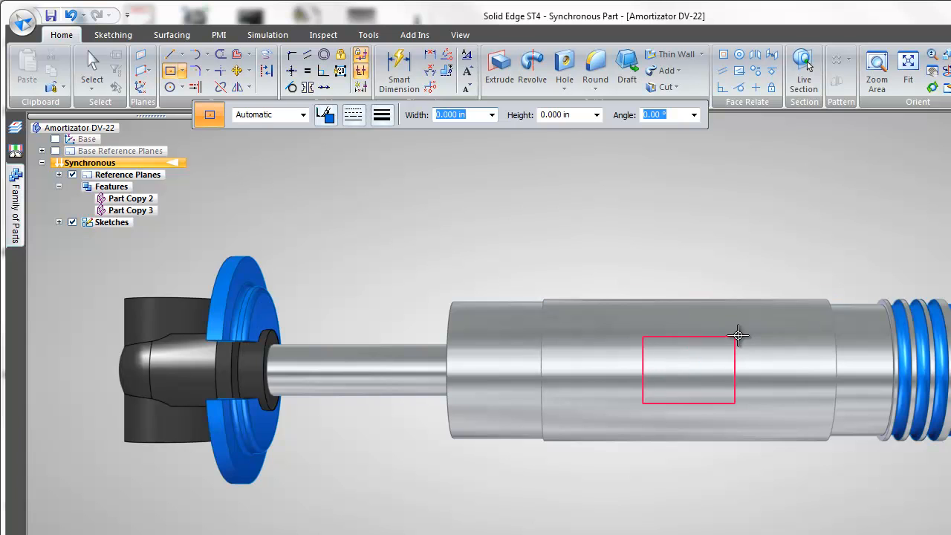
left_click(803, 325)
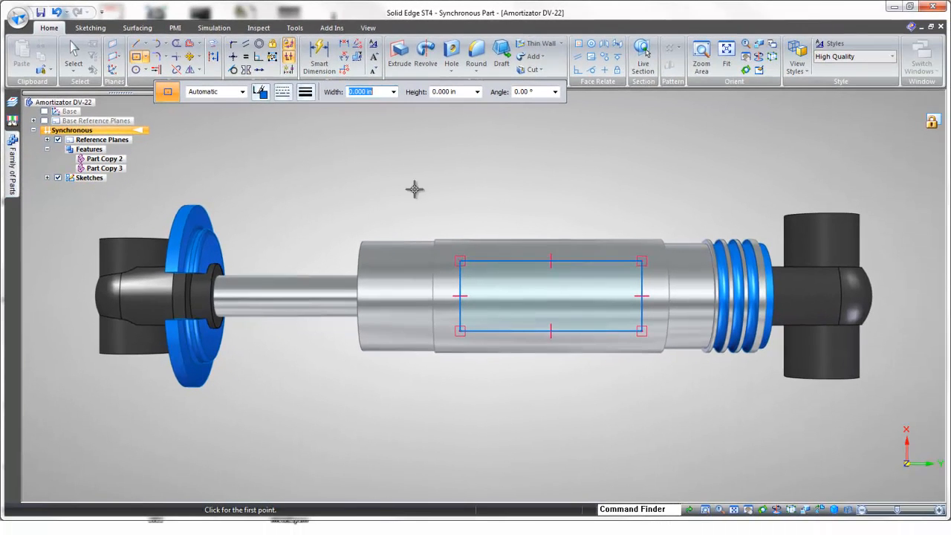
left_click(73, 52)
Step: Wrap the rectangle sketch onto the large middle cylinder face with Wrap Sketch and hide the sketches
mouse_move(671, 204)
middle_mouse_down()
mouse_move(729, 206)
mouse_move(711, 214)
mouse_move(572, 168)
mouse_move(535, 182)
middle_mouse_up()
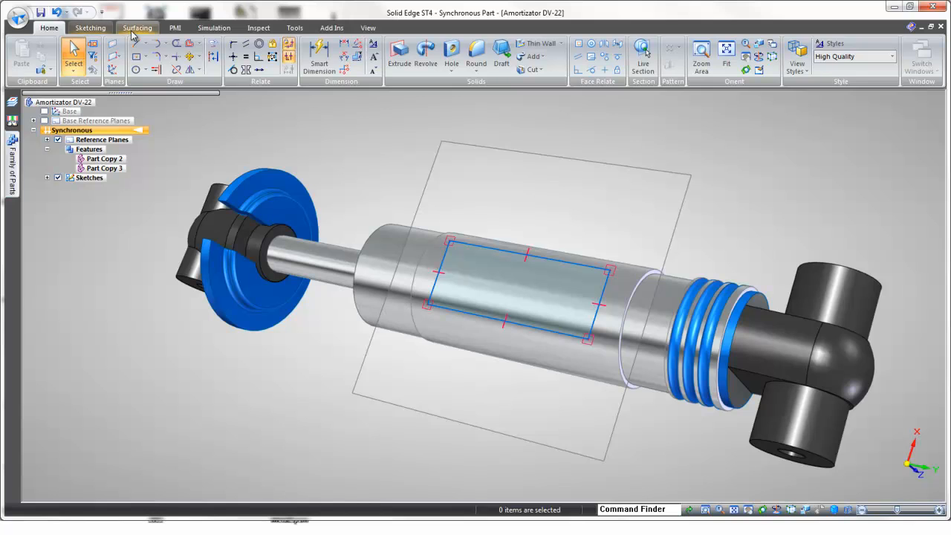
left_click(137, 27)
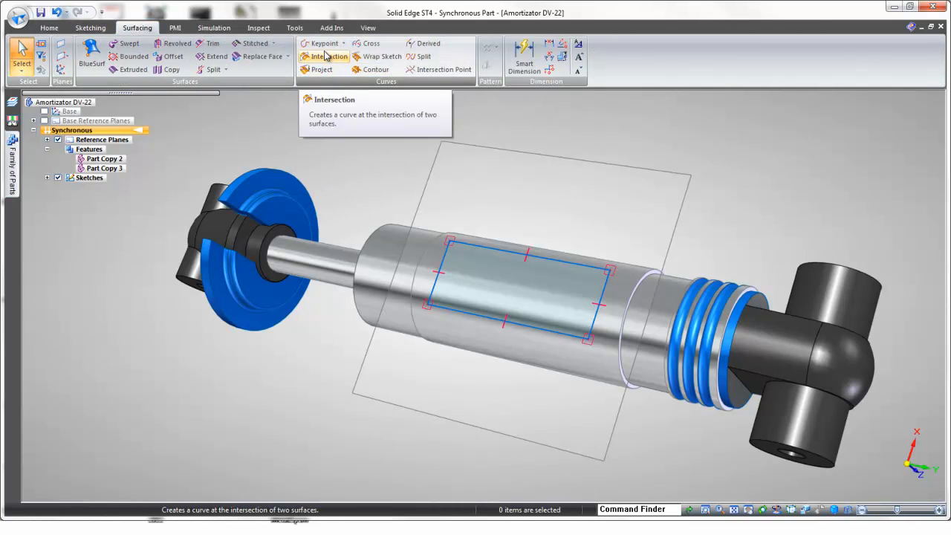
left_click(377, 56)
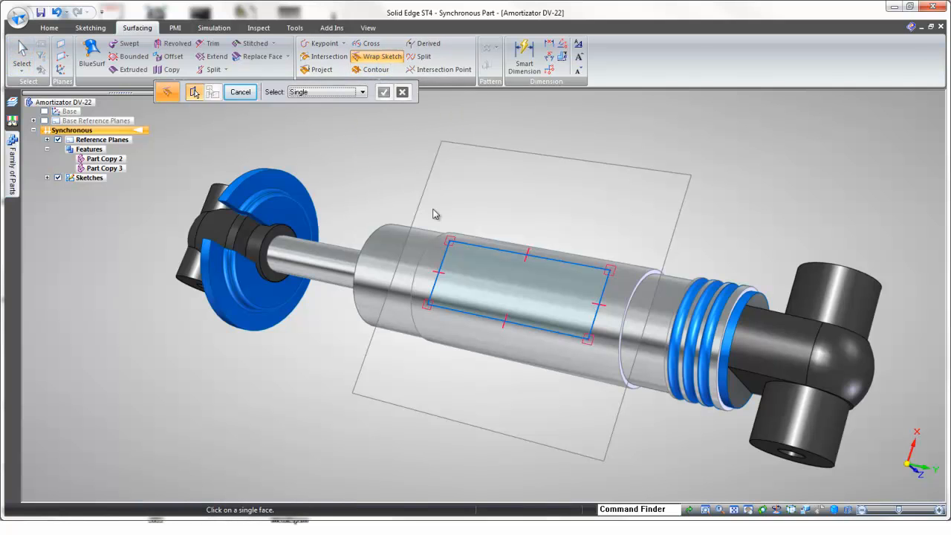
left_click(474, 389)
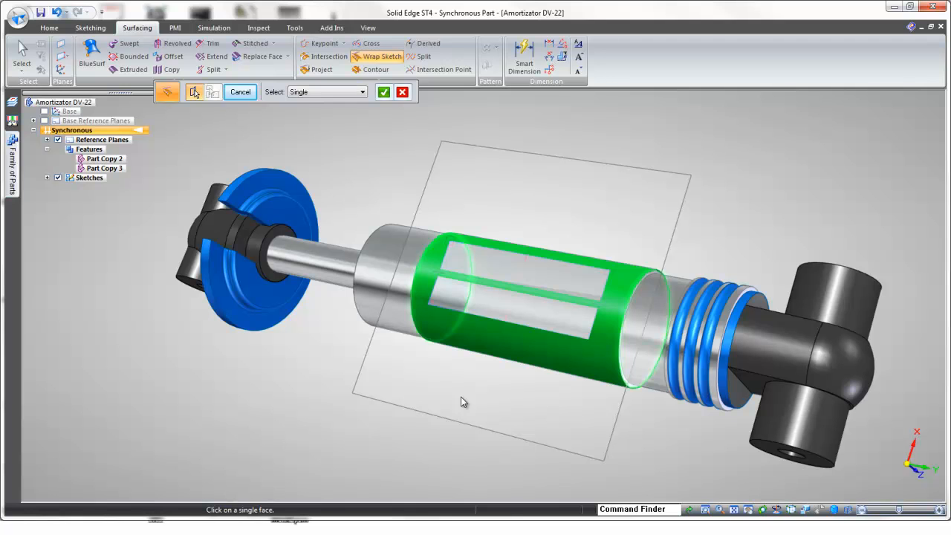
right_click(461, 396)
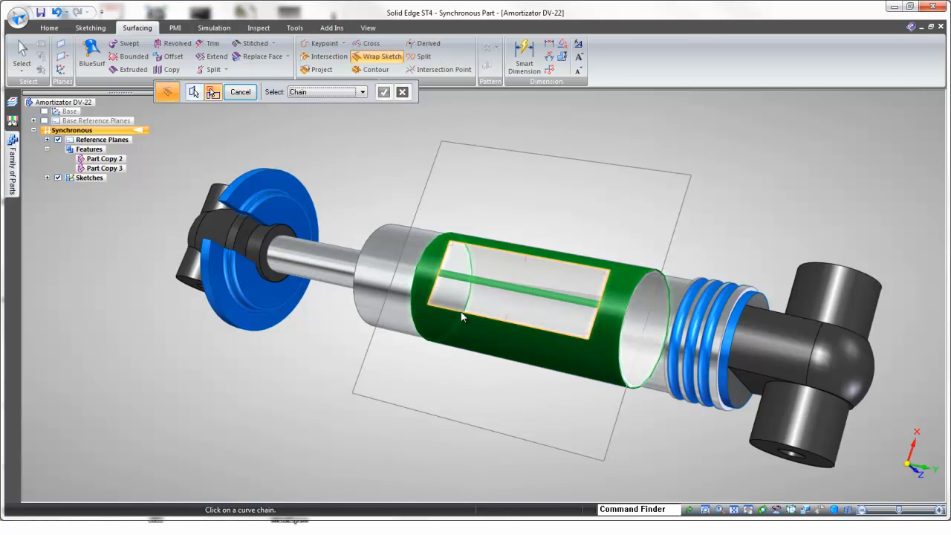
mouse_move(357, 258)
middle_mouse_down()
mouse_move(401, 244)
mouse_move(466, 279)
mouse_move(486, 268)
middle_mouse_up()
left_click(512, 263)
right_click(492, 168)
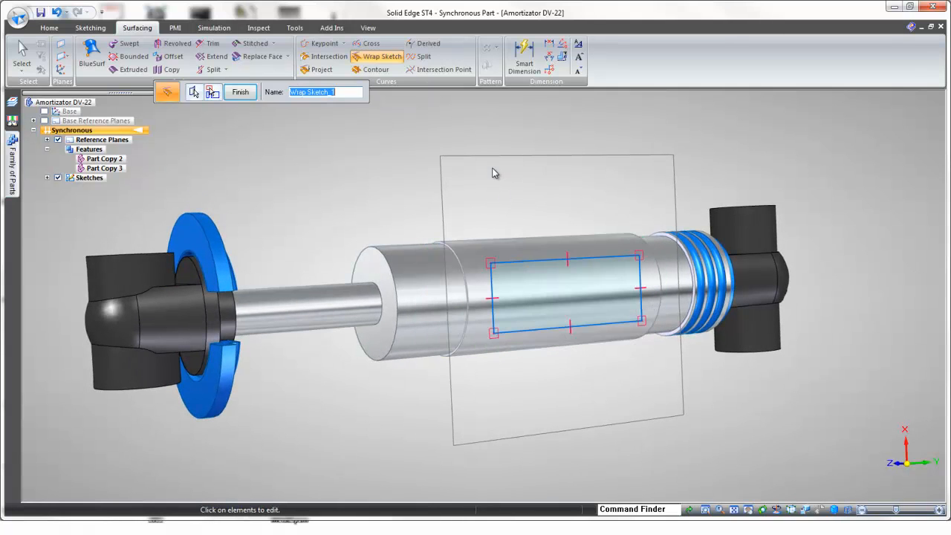
left_click(244, 92)
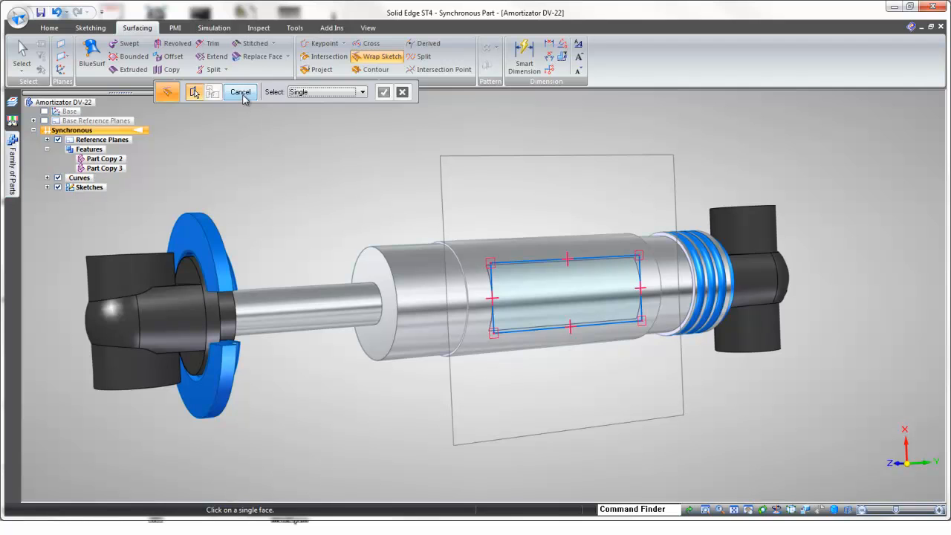
left_click(240, 93)
left_click(58, 187)
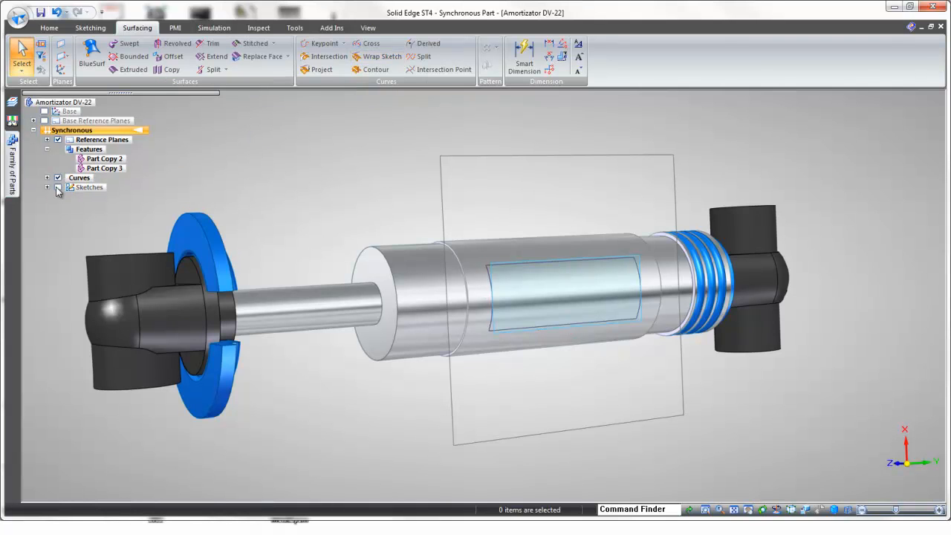
Step: Hide the reference planes so only the shock absorber body and its wrapped rectangle curves remain displayed
left_click(58, 140)
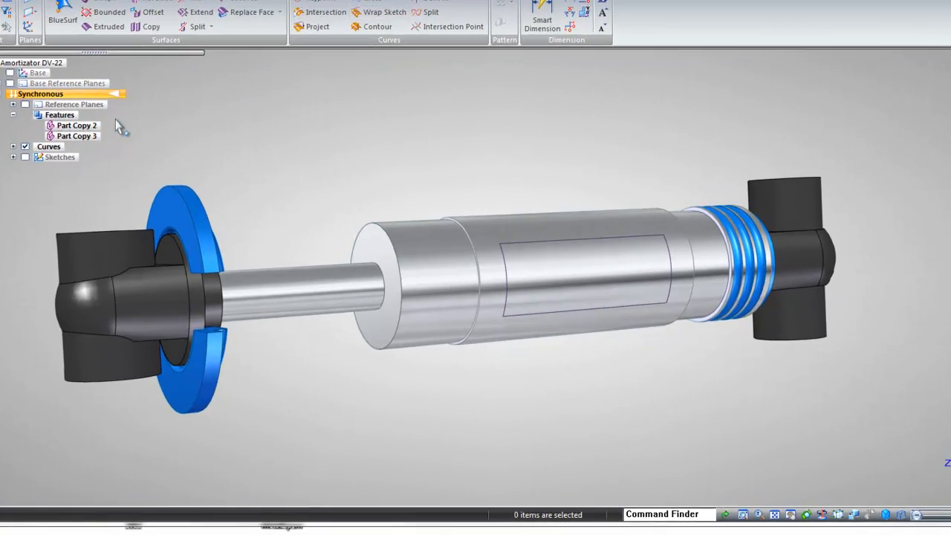
middle_click_drag(566, 251, 482, 170)
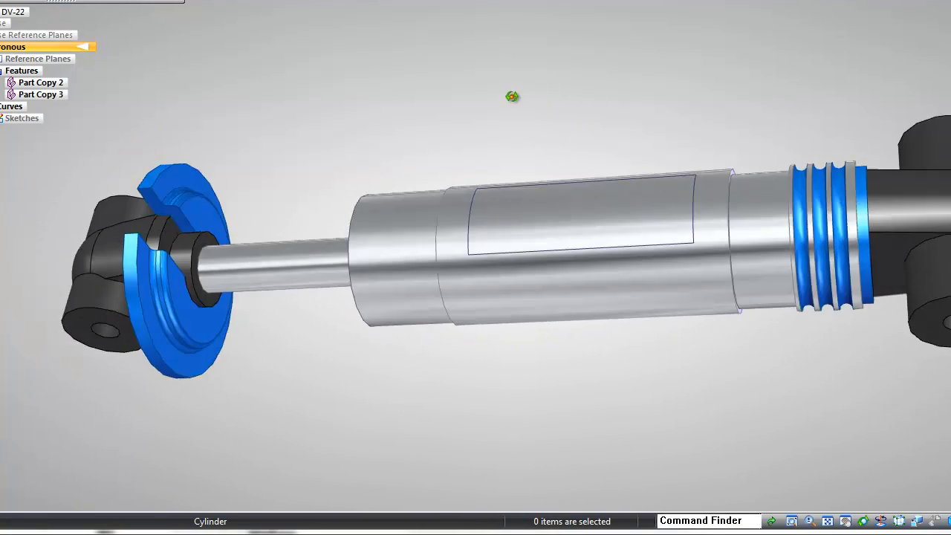
middle_click_drag(512, 96, 493, 176)
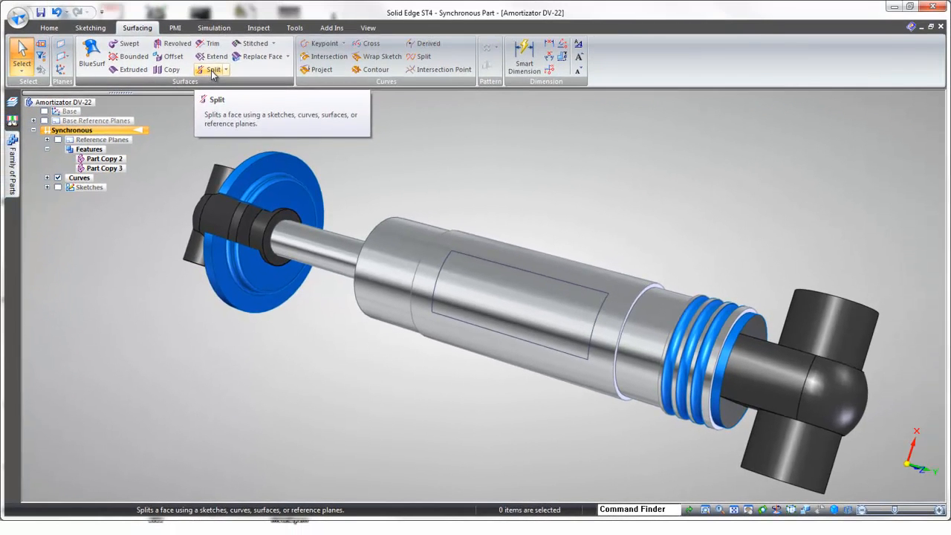
Step: Split the large middle cylinder face of the shock body with the wrapped rectangle curves
left_click(202, 43)
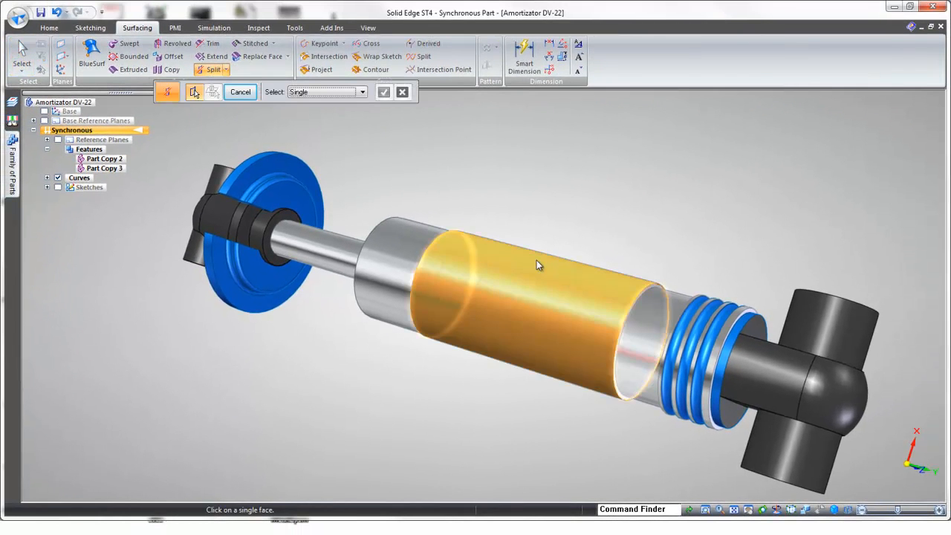
left_click(529, 251)
right_click(515, 220)
left_click(491, 264)
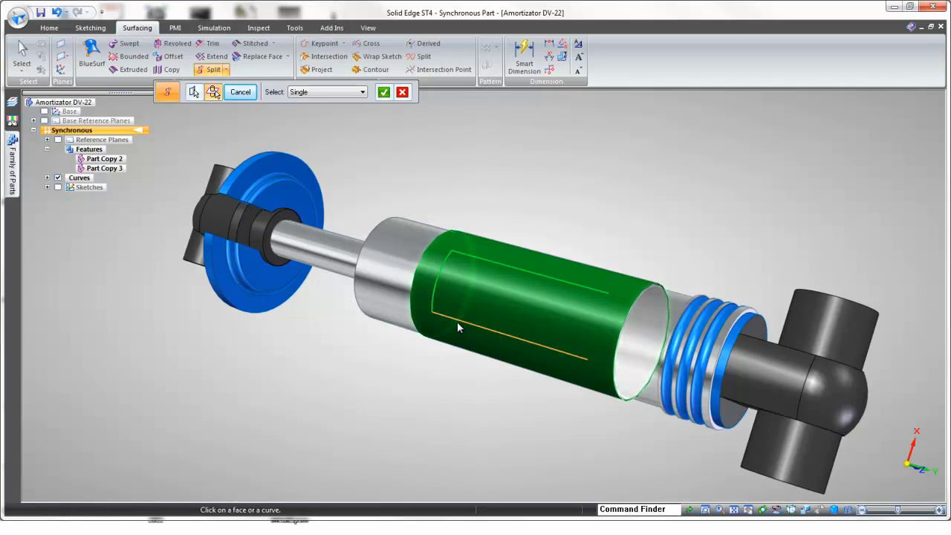
left_click(458, 321)
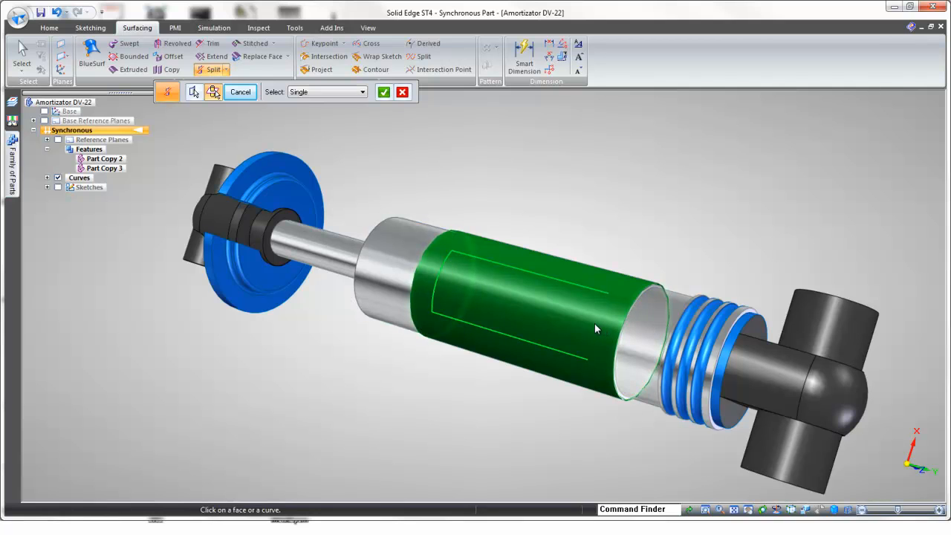
right_click(596, 185)
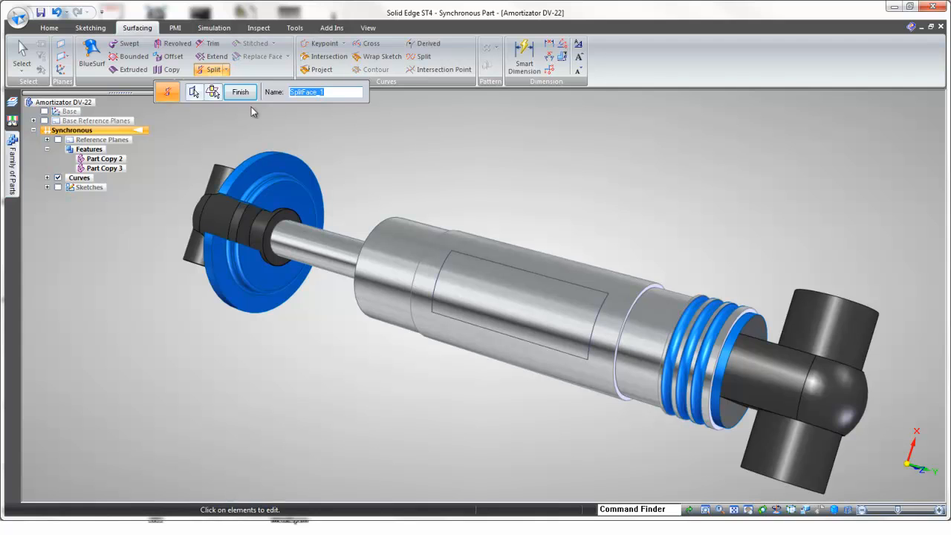
key("Escape")
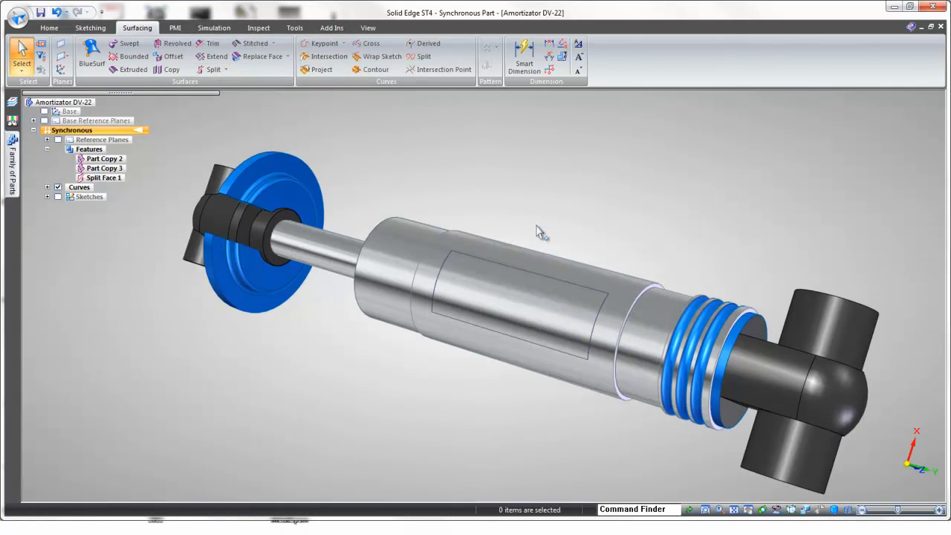
Step: Paint the split rectangular face on the middle cylinder with the Decal style using Part Painter
middle_click_drag(393, 132, 419, 139)
left_click(368, 27)
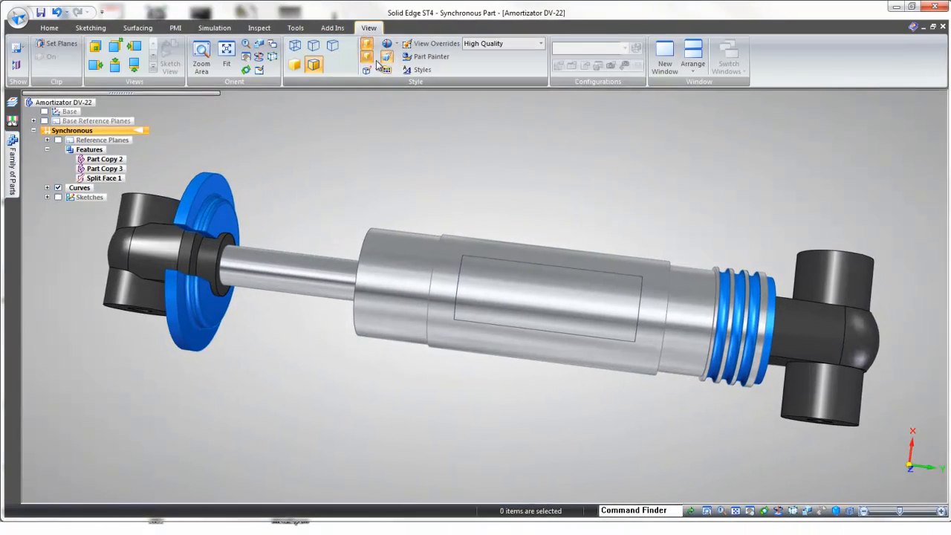
left_click(429, 57)
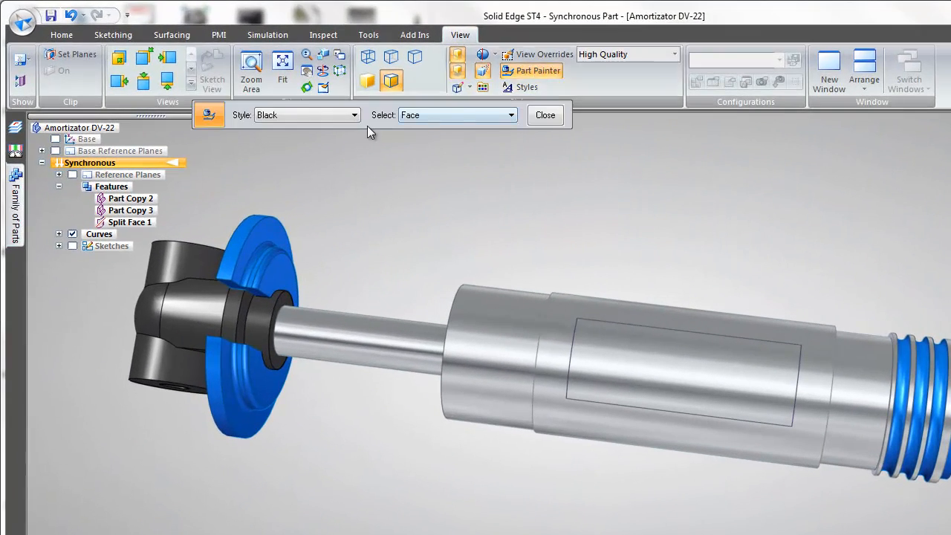
left_click(351, 115)
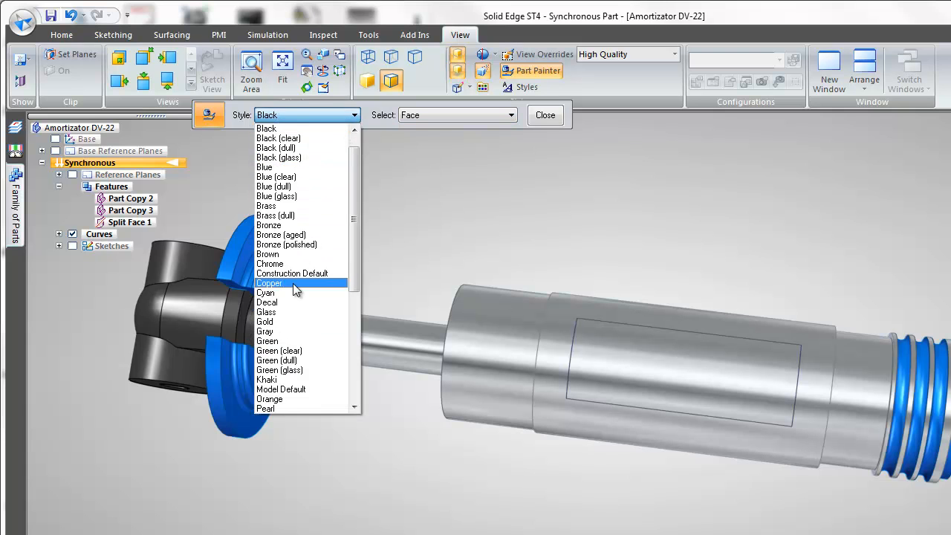
left_click(290, 303)
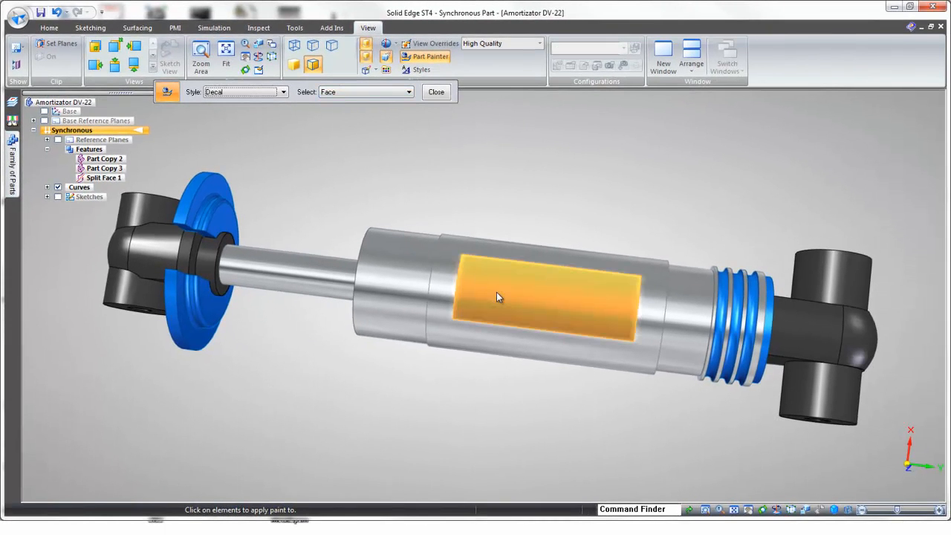
left_click(497, 297)
mouse_move(573, 176)
middle_mouse_down()
mouse_move(552, 148)
mouse_move(435, 230)
mouse_move(514, 215)
mouse_move(523, 272)
mouse_move(659, 263)
mouse_move(552, 330)
mouse_move(518, 307)
middle_mouse_up()
left_click(435, 92)
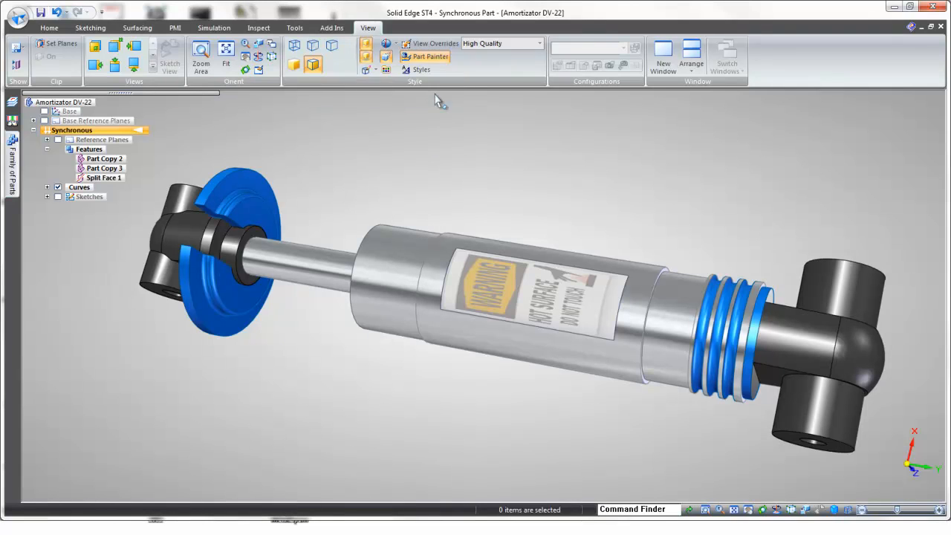
Step: Modify the Decal face style to rotate its texture by 90, save the change and close the style list
left_click(422, 70)
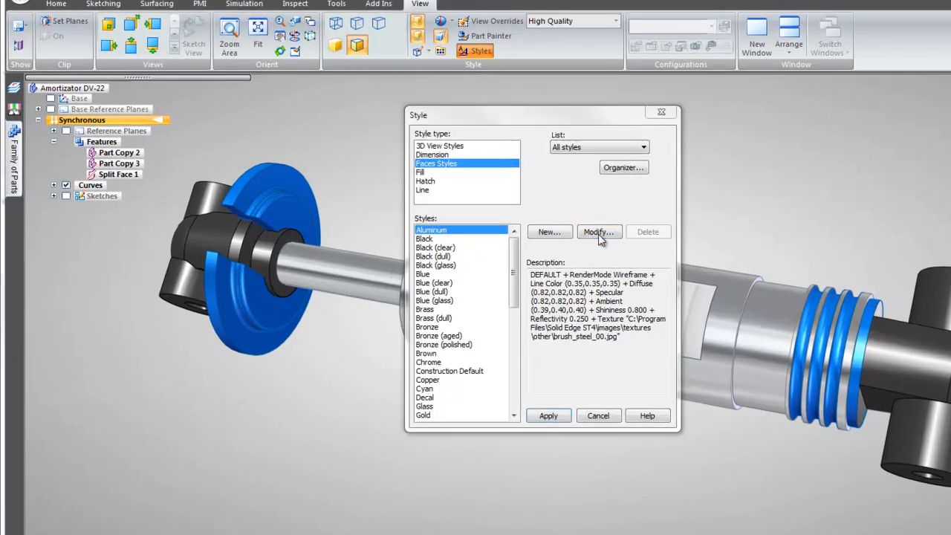
left_click(524, 228)
left_click(805, 125)
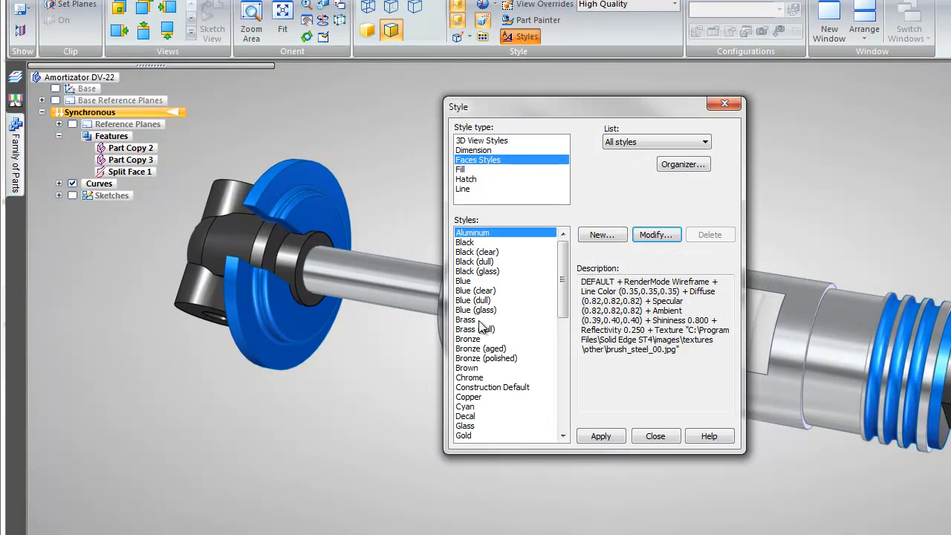
left_click(465, 416)
left_click(657, 235)
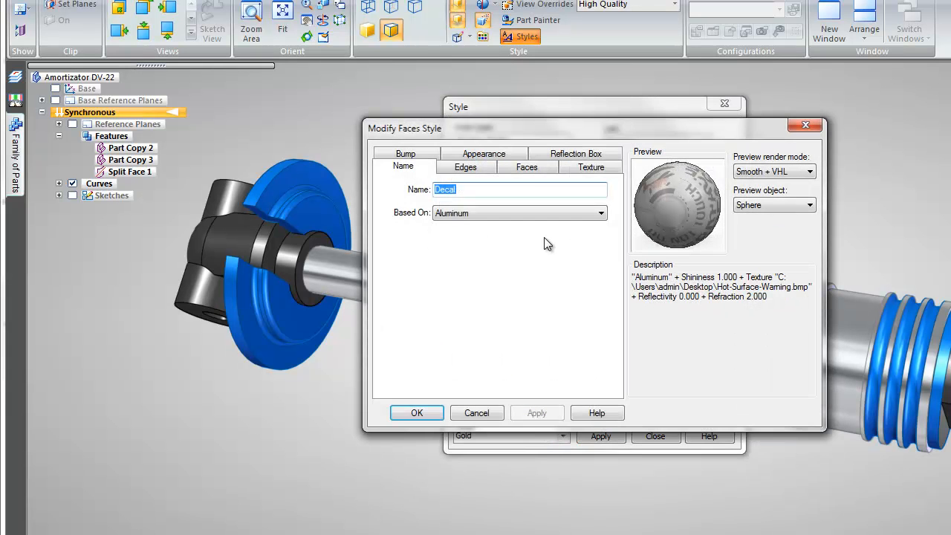
left_click(592, 170)
left_click_drag(559, 132, 250, 95)
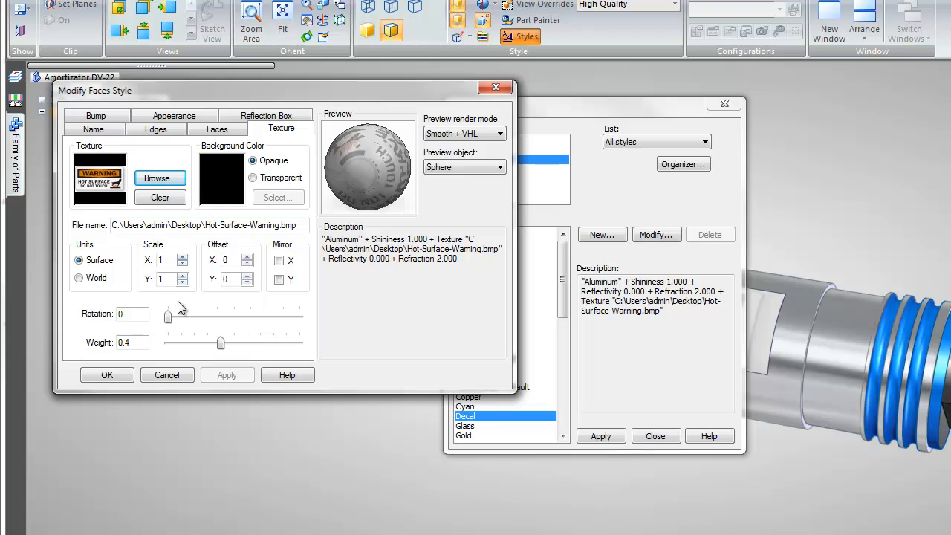
mouse_move(168, 318)
left_mouse_down()
mouse_move(308, 318)
mouse_move(167, 312)
left_mouse_up()
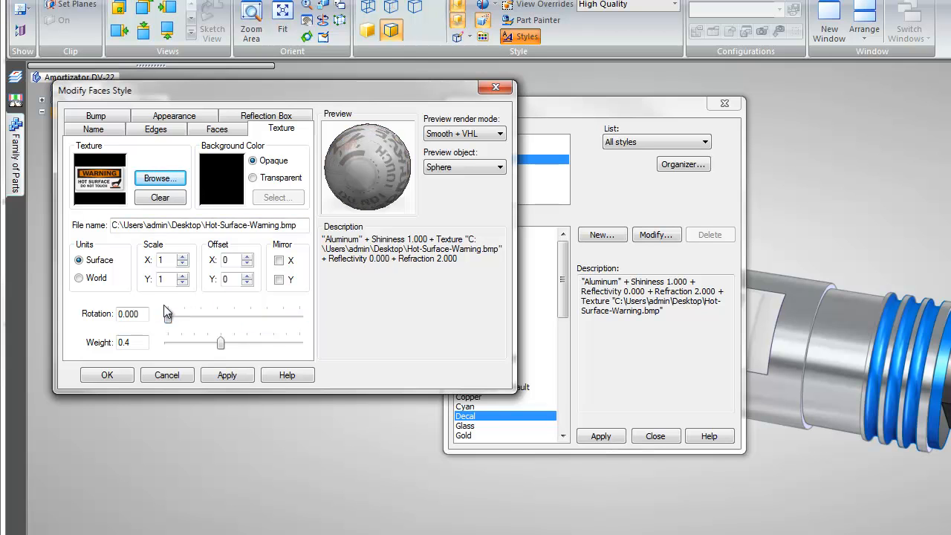
type("90")
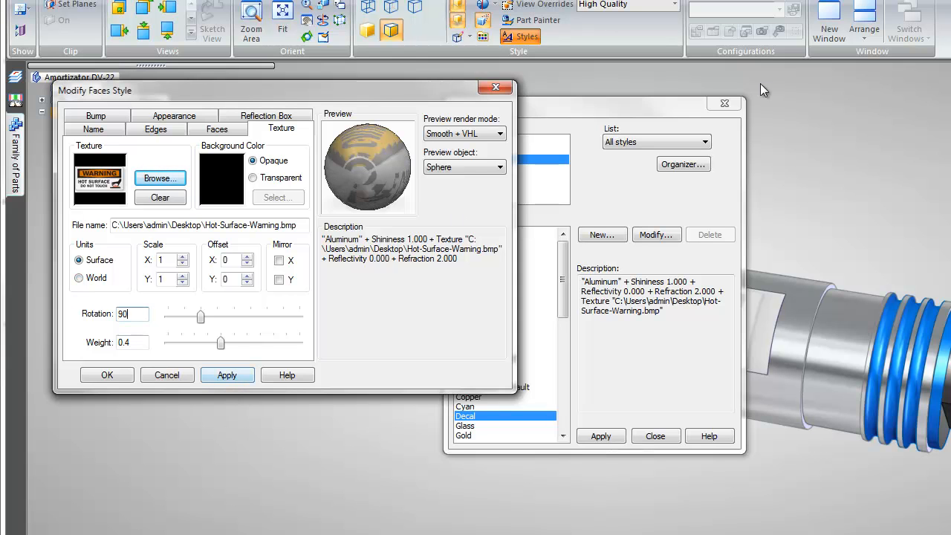
left_click(227, 375)
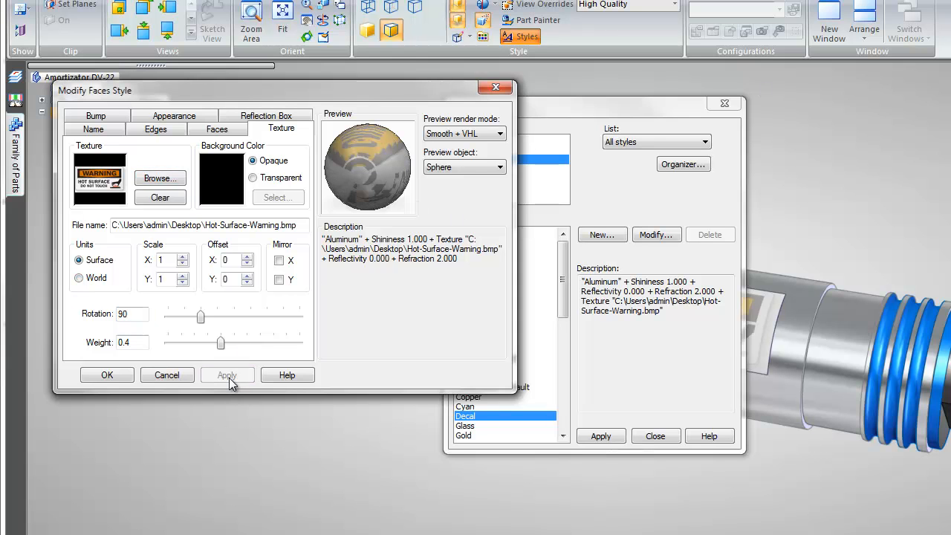
left_click(130, 378)
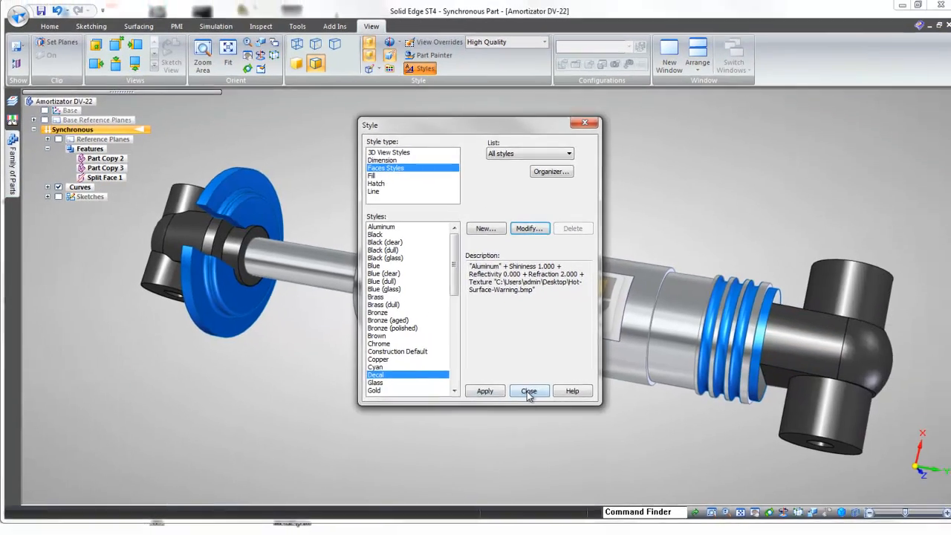
left_click(529, 391)
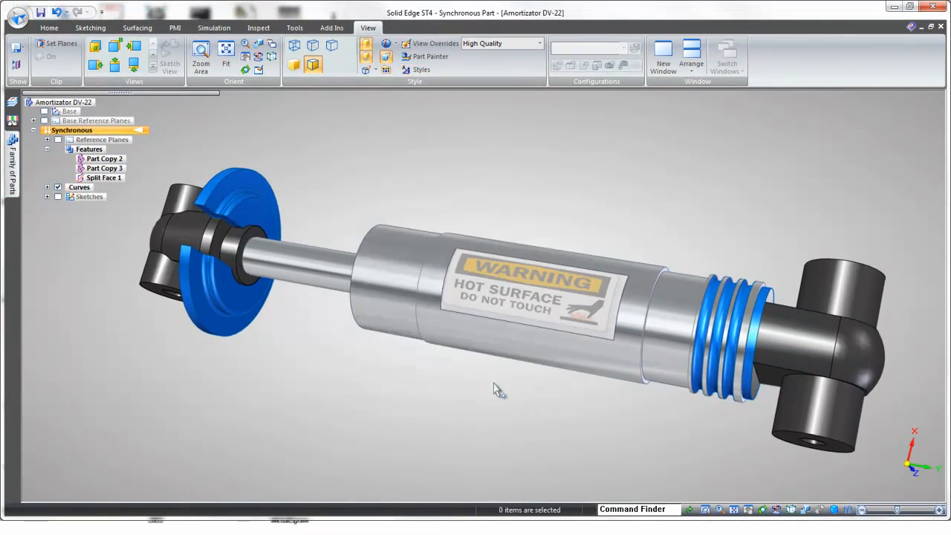
middle_click_drag(418, 363, 399, 323)
left_click(425, 57)
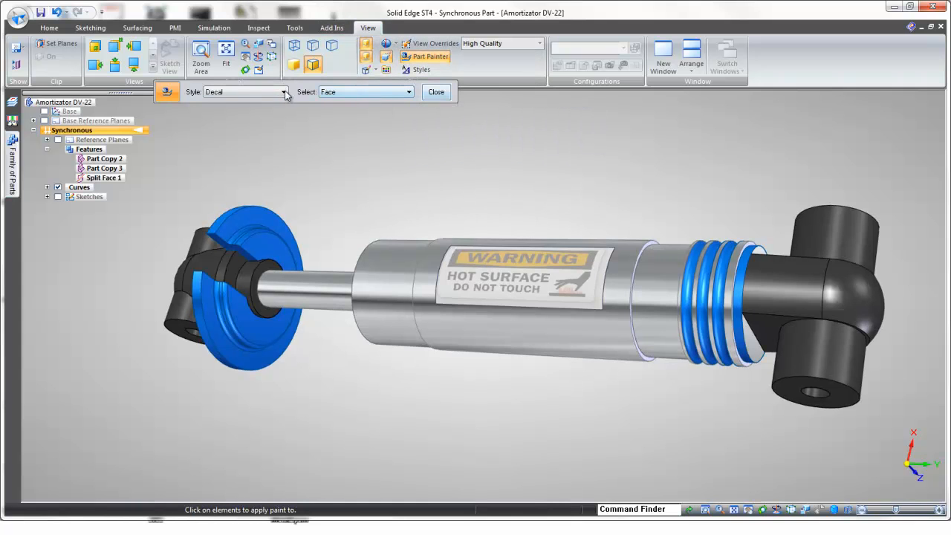
left_click(434, 93)
Step: Modify the Decal face style's edges to line width 16 and line color 0.05, 0.00, 0.00
left_click(419, 69)
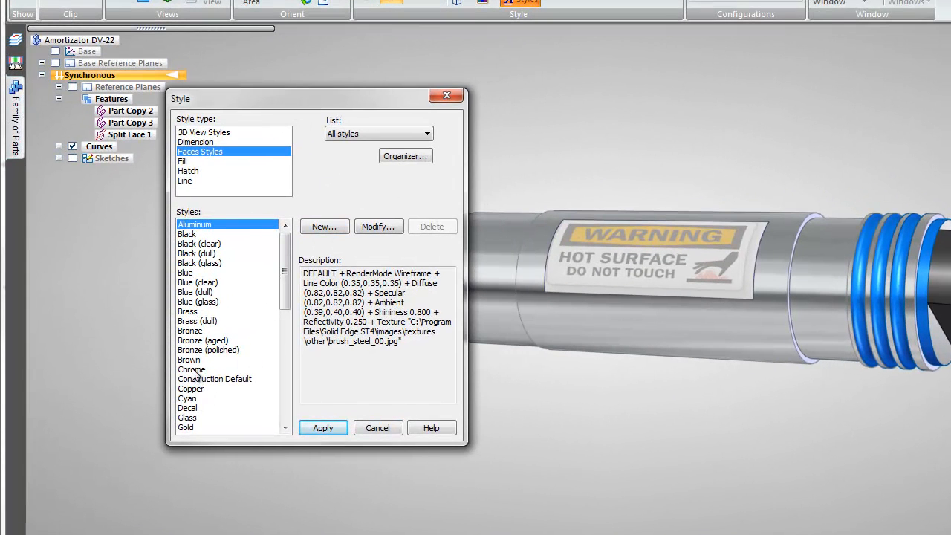
left_click(190, 408)
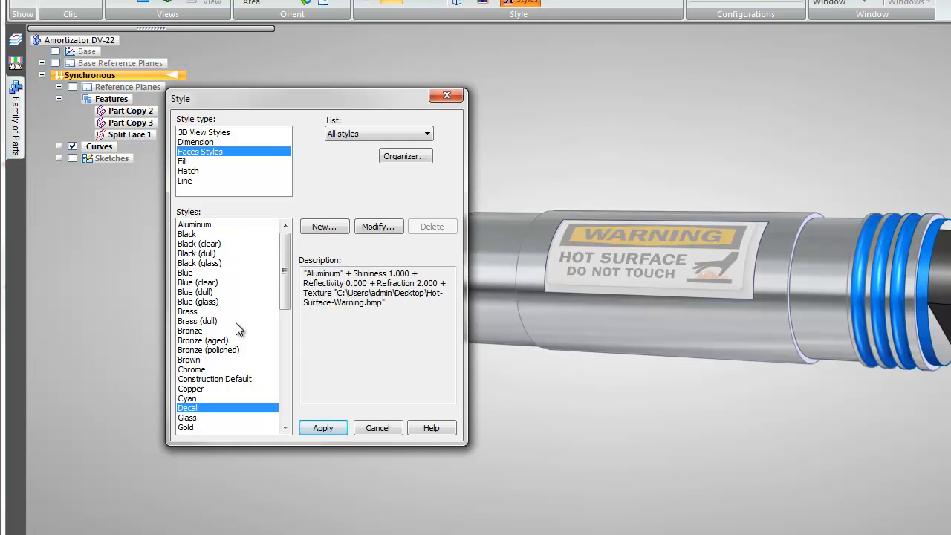
left_click(388, 226)
left_click_drag(419, 126, 356, 96)
left_click(134, 149)
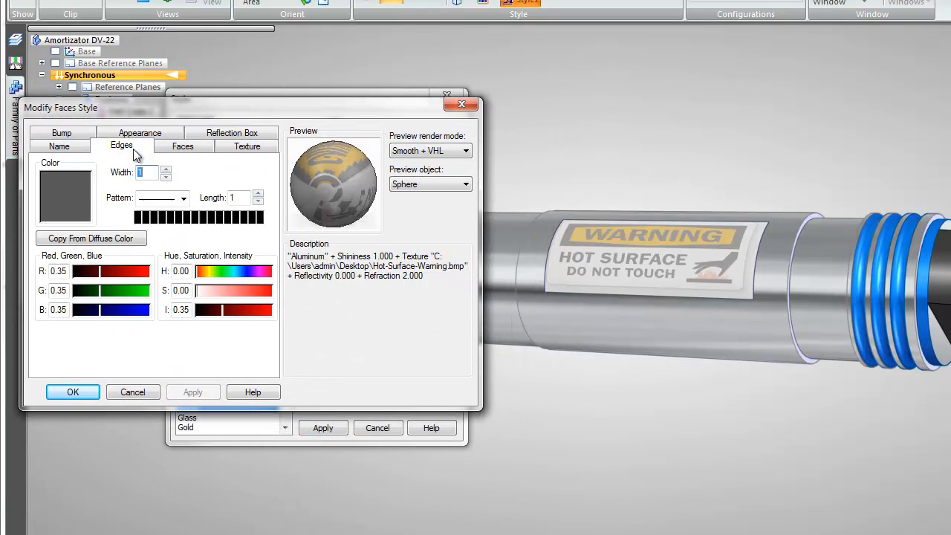
left_click(186, 147)
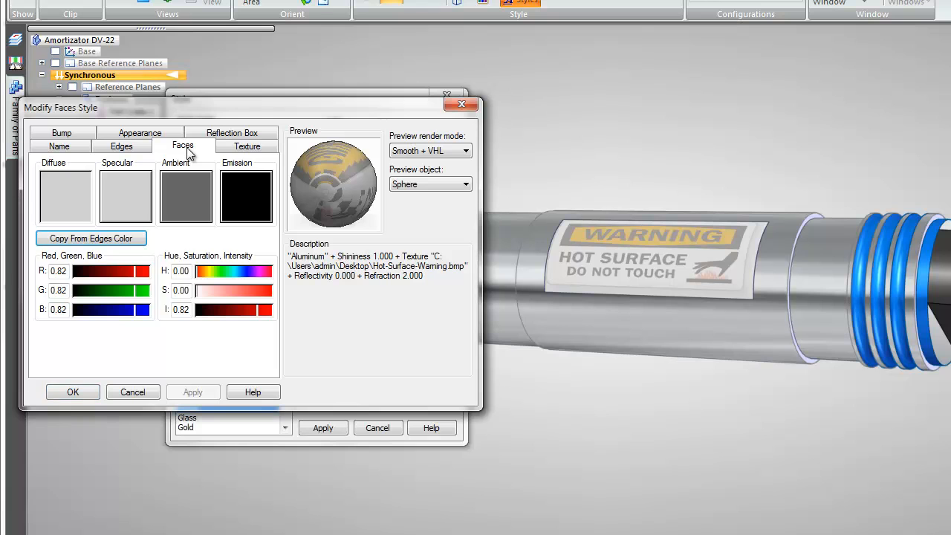
left_click(123, 146)
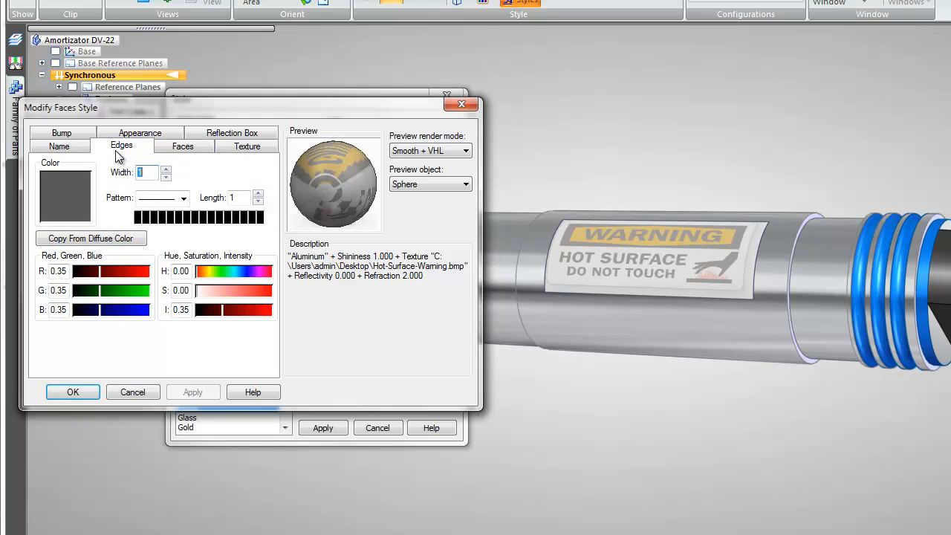
left_click(165, 170)
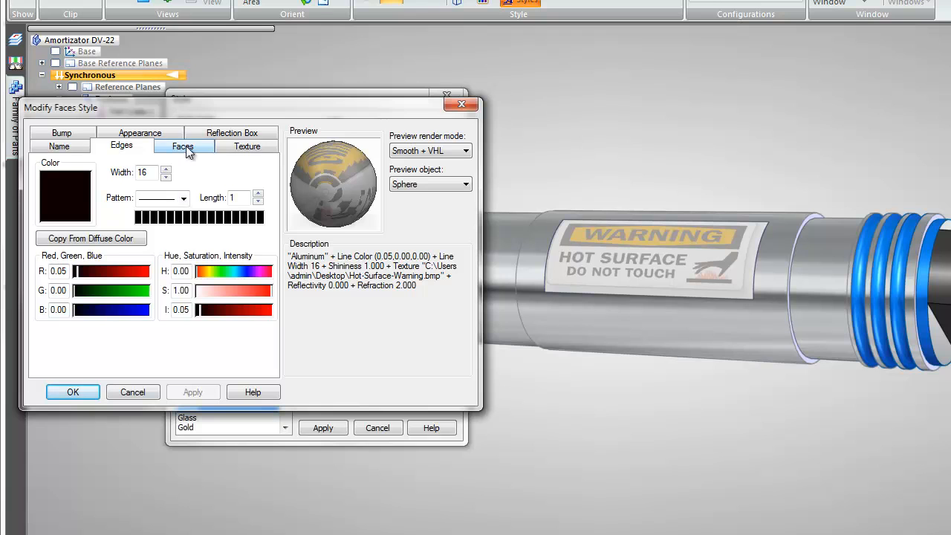
Step: Raise the Decal style's texture weight to 1.000, save the style and close the style list
left_click(186, 146)
left_click(240, 146)
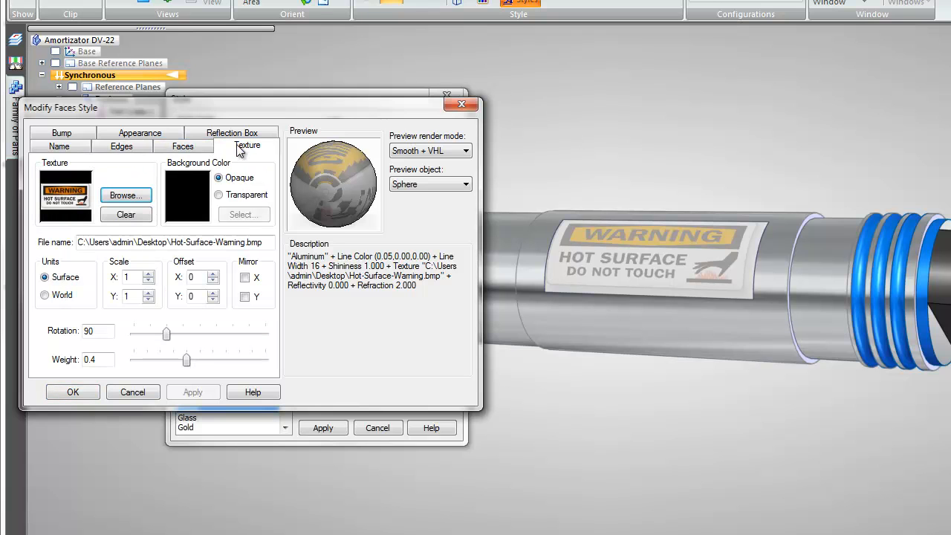
left_click_drag(186, 362, 266, 363)
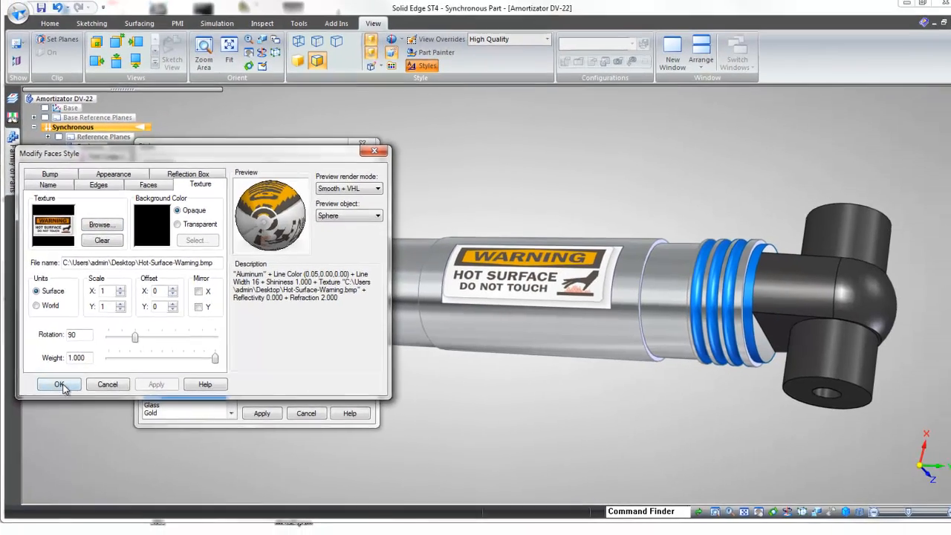
left_click(73, 391)
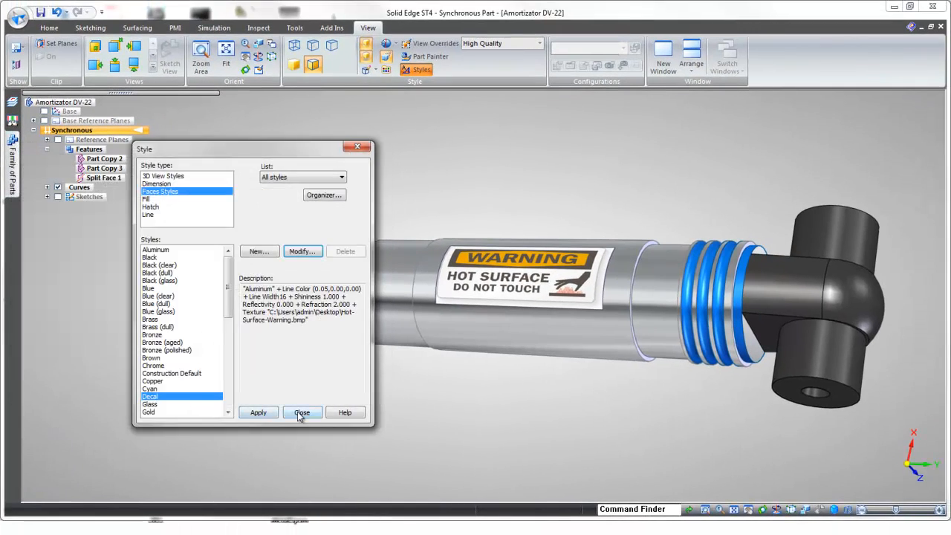
left_click(301, 413)
middle_click_drag(483, 202, 517, 241)
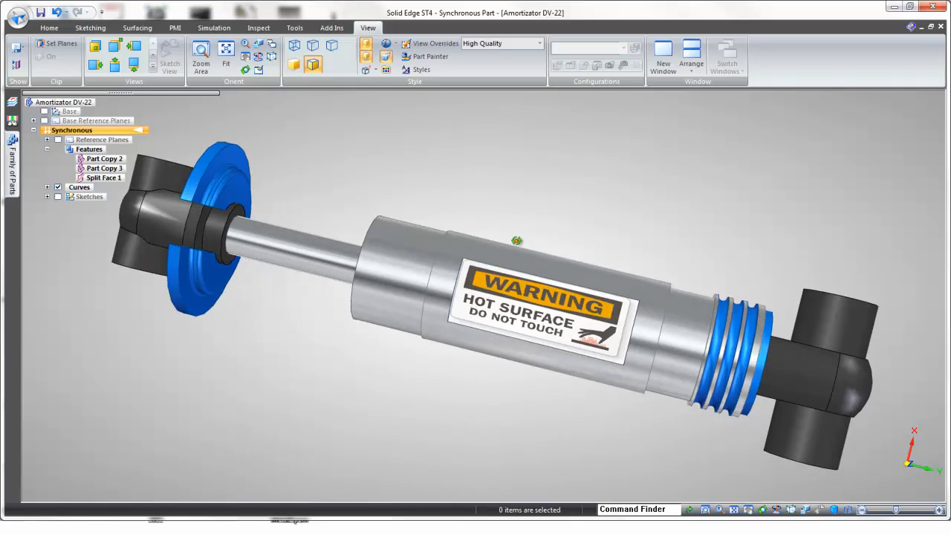